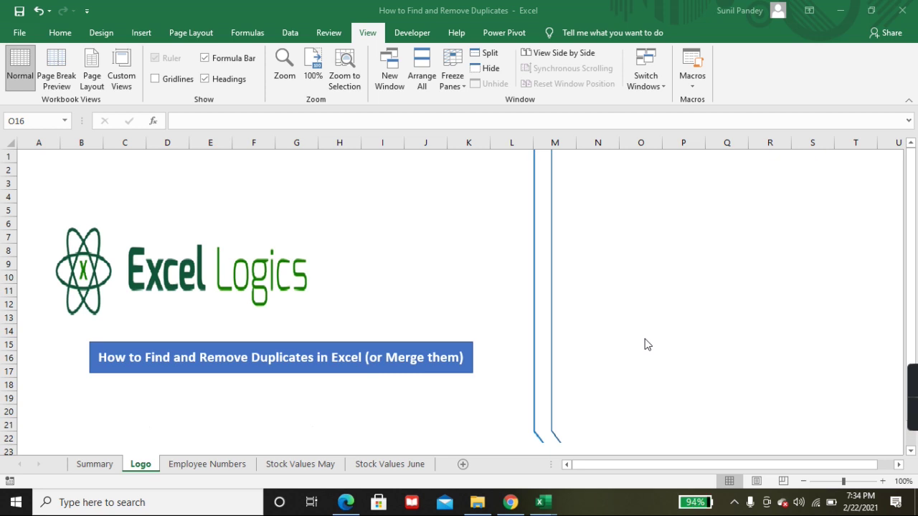
- Open the Summary sheet and read from its introduction through the instructions for highlighting duplicate values
click(111, 467)
click(556, 303)
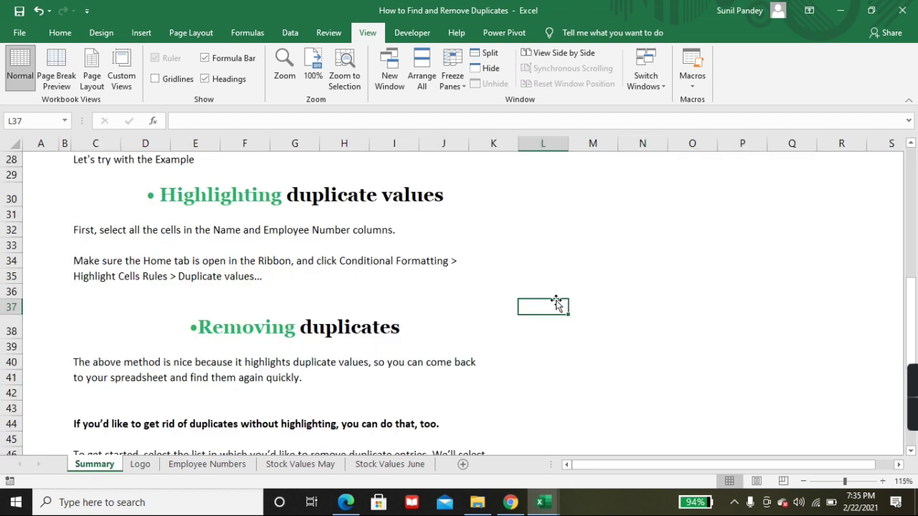
scroll(557, 297, up, 9)
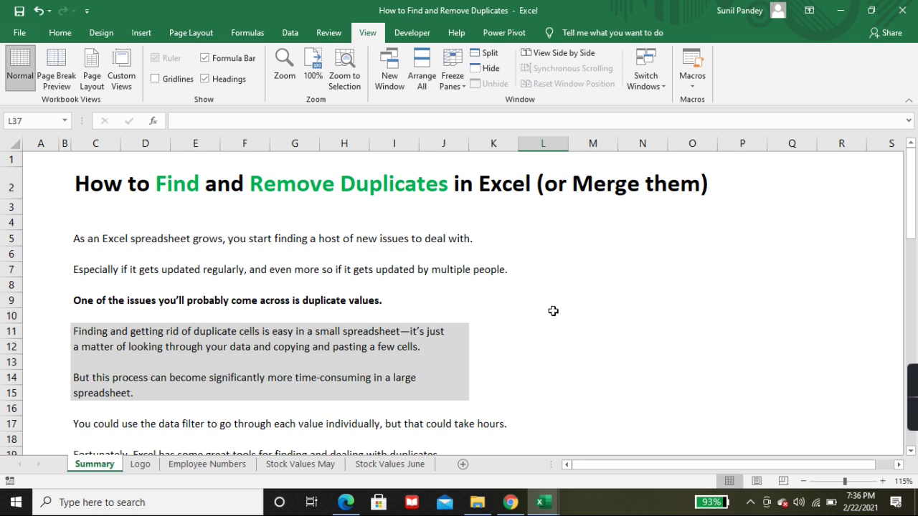
scroll(576, 363, down, 3)
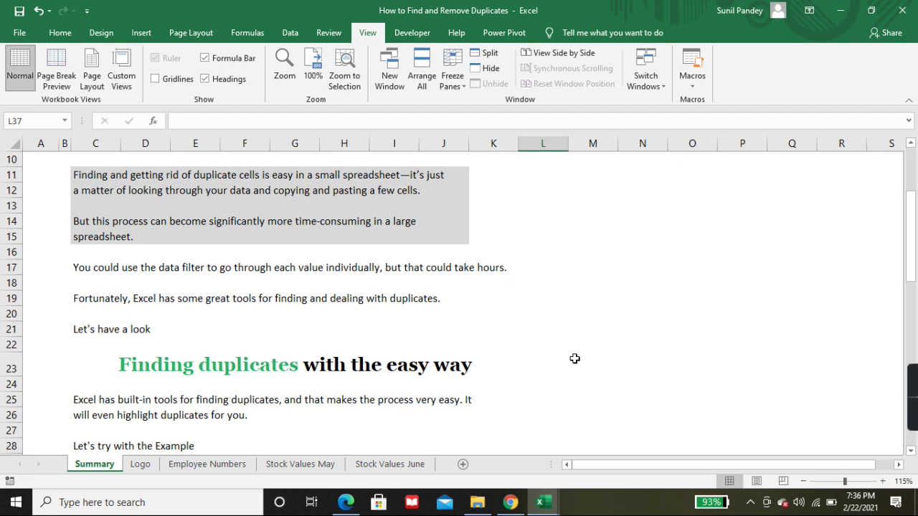
scroll(582, 338, down, 2)
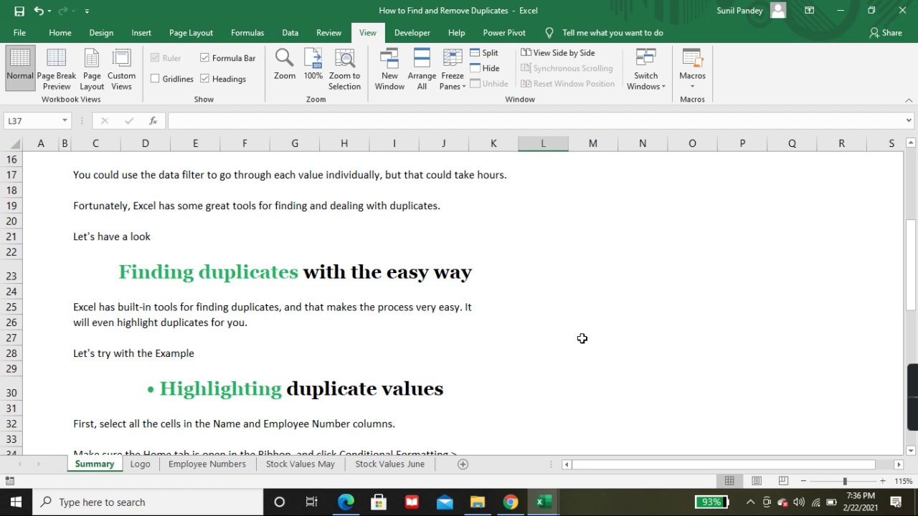
scroll(581, 334, down, 2)
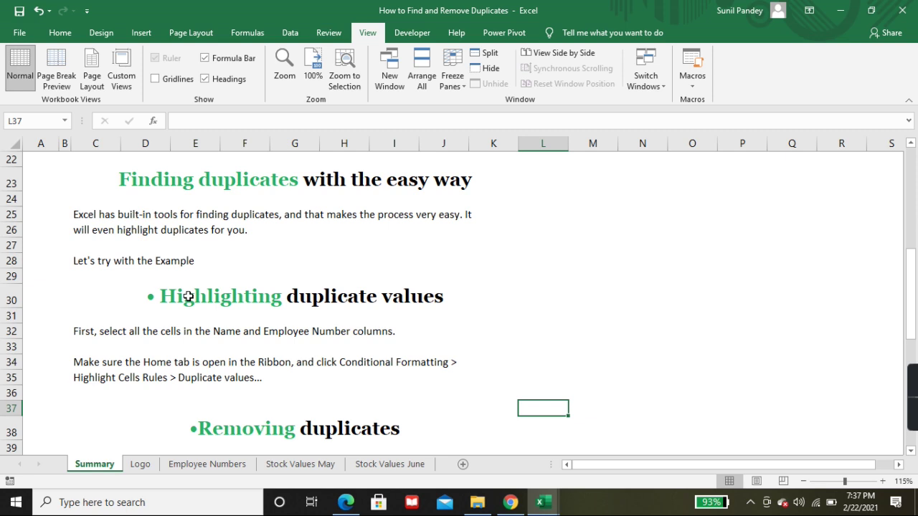
scroll(188, 296, down, 1)
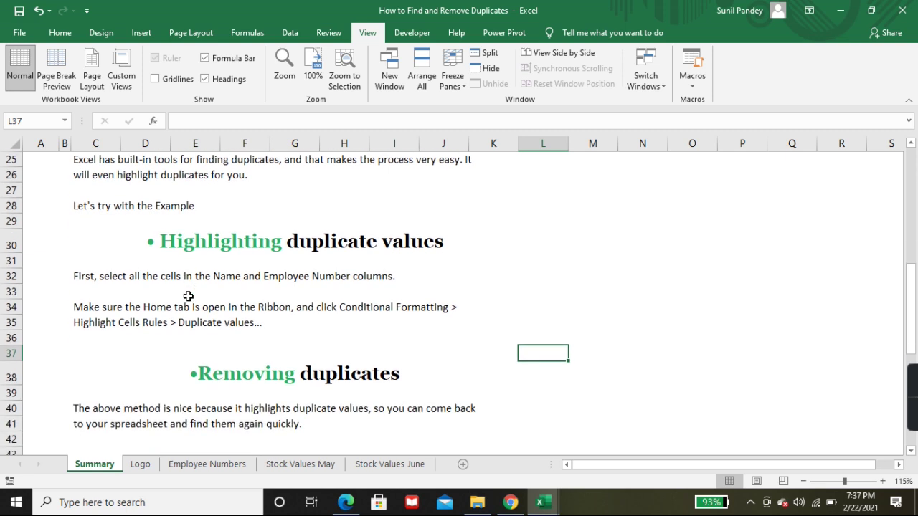
click(105, 306)
click(212, 307)
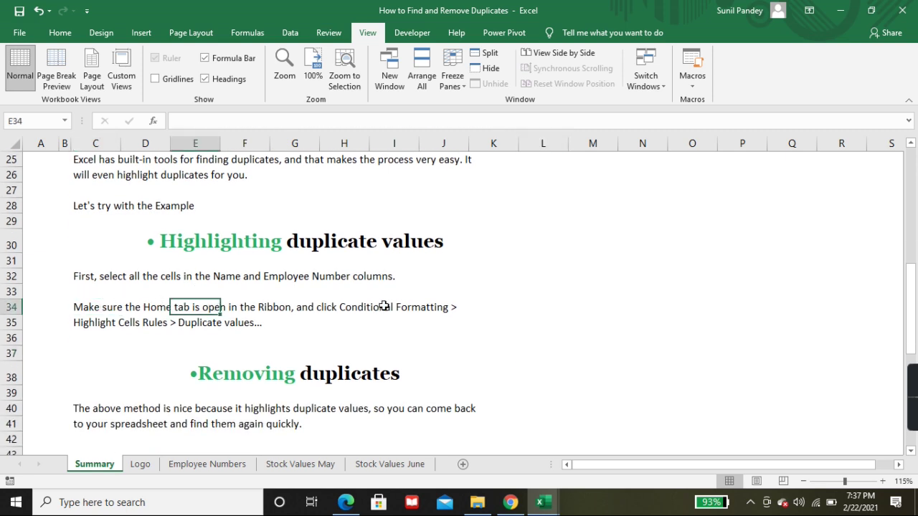
click(377, 307)
click(114, 322)
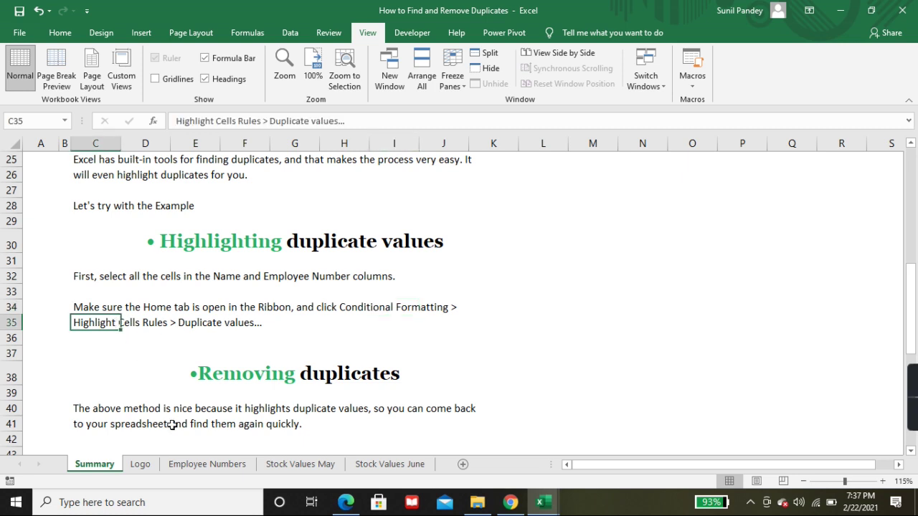
- Open the Employee Numbers sheet and examine the entries in the Name and Employee # columns
click(197, 464)
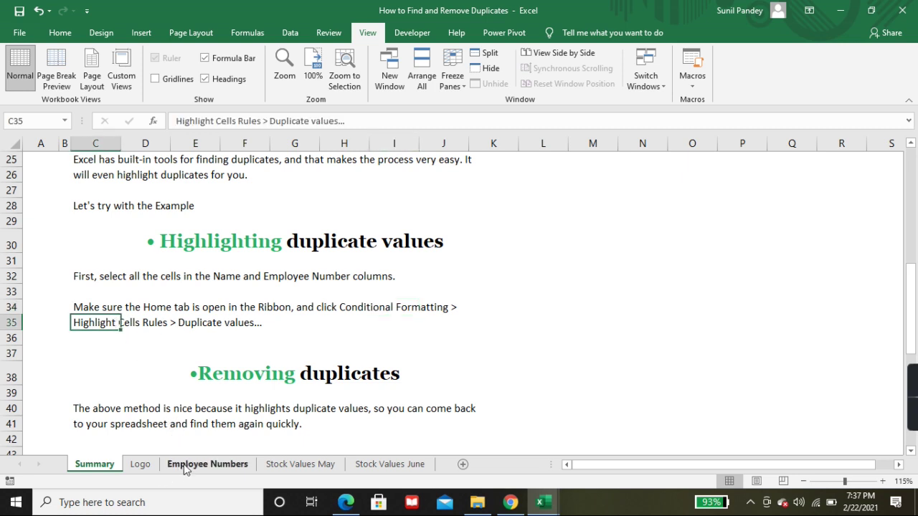
click(118, 185)
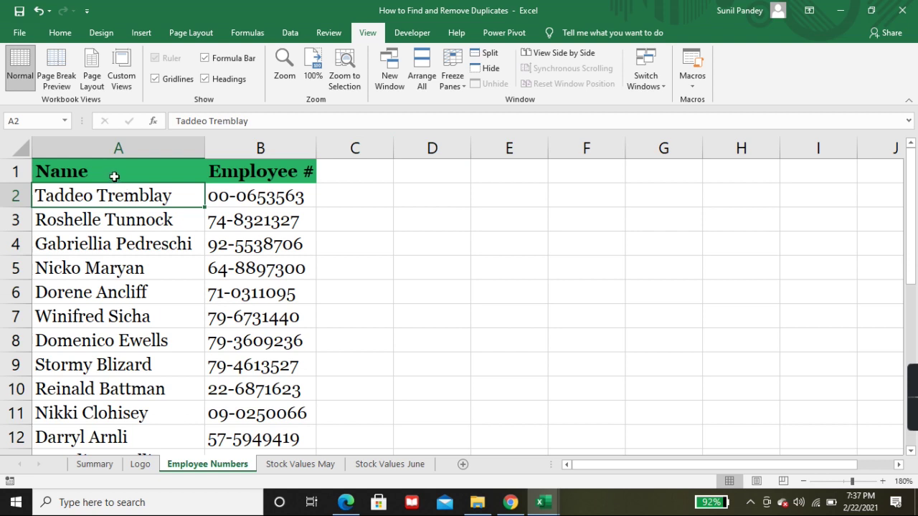
click(283, 244)
click(279, 343)
click(269, 389)
click(271, 424)
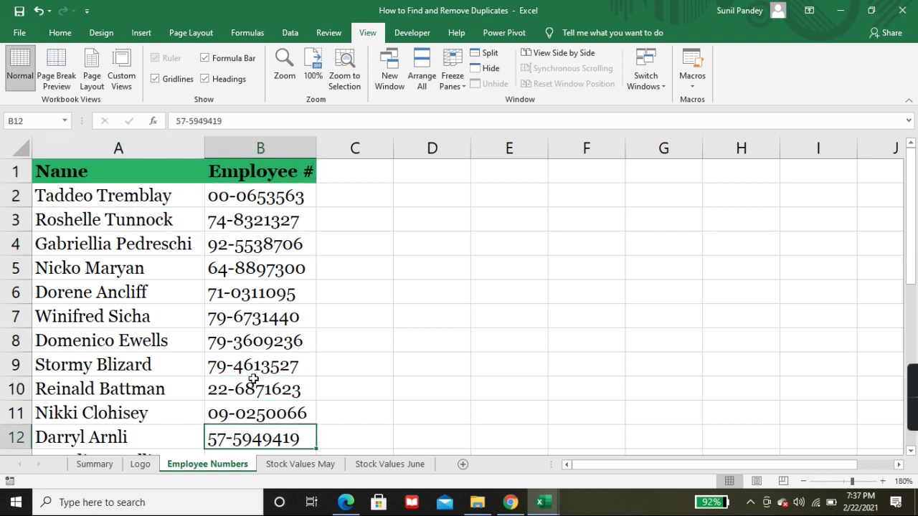
click(268, 228)
click(277, 182)
click(262, 244)
click(266, 316)
click(269, 388)
click(277, 413)
click(252, 242)
click(134, 310)
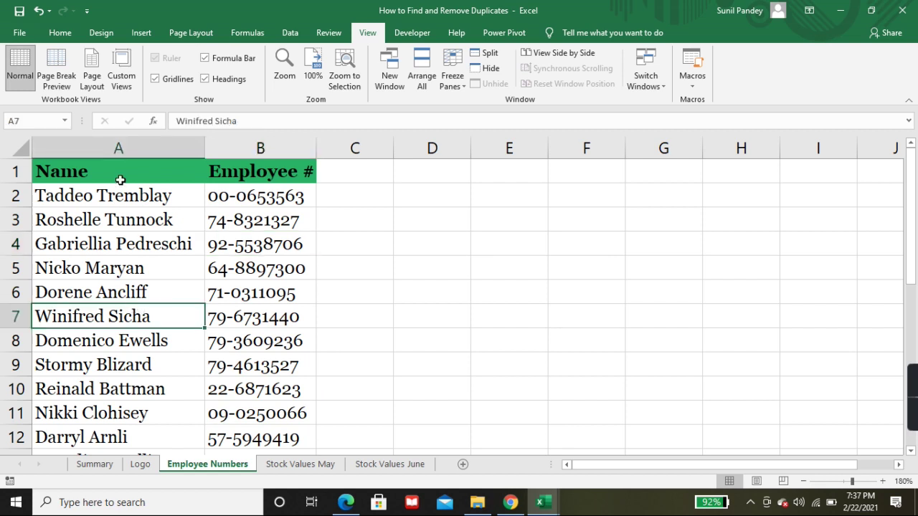
click(120, 177)
click(122, 222)
click(103, 320)
click(116, 240)
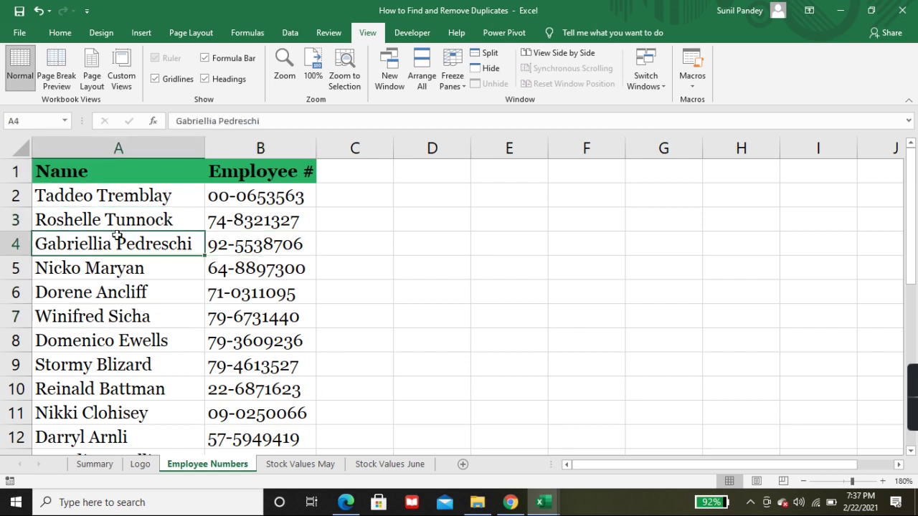
click(100, 169)
click(133, 247)
click(137, 317)
click(137, 354)
click(135, 386)
click(118, 321)
click(122, 292)
click(126, 215)
- Start a Duplicate Values highlighting rule for the Name column from its header down to the last entry, A1:A26
click(131, 174)
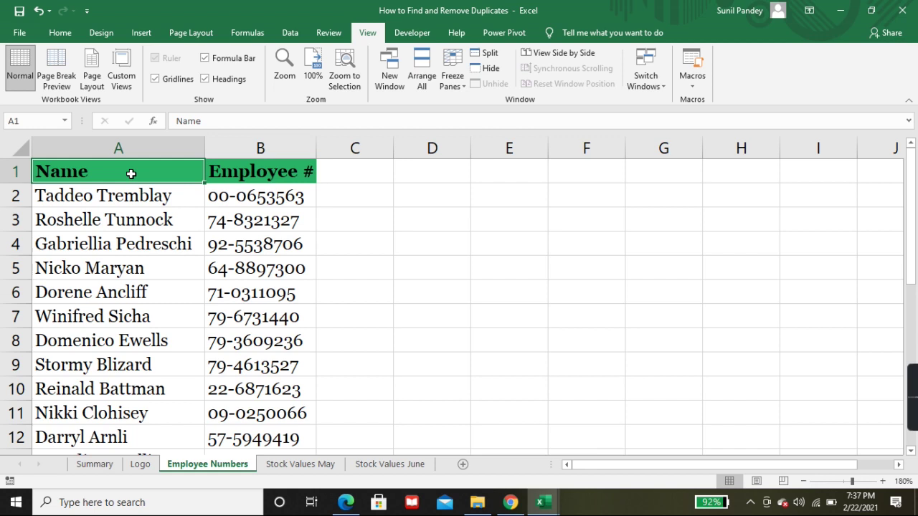
key(ctrl+shift+Down)
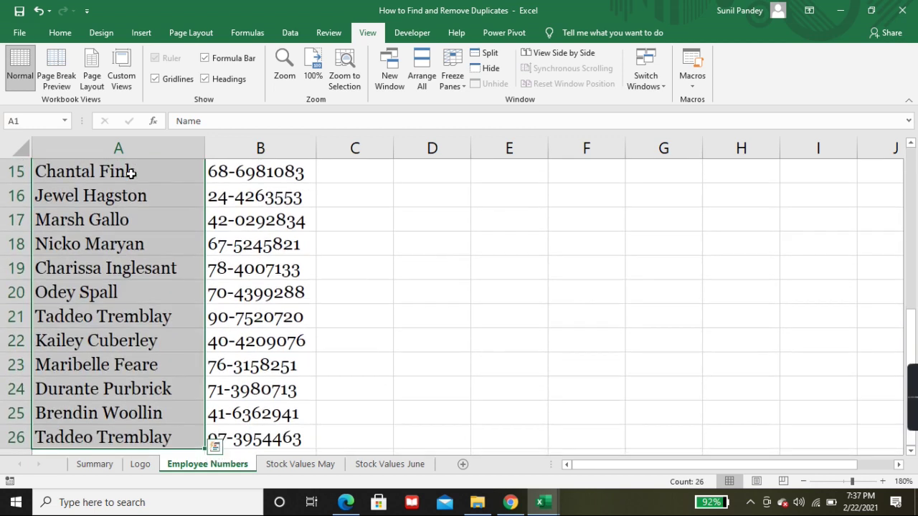
click(60, 33)
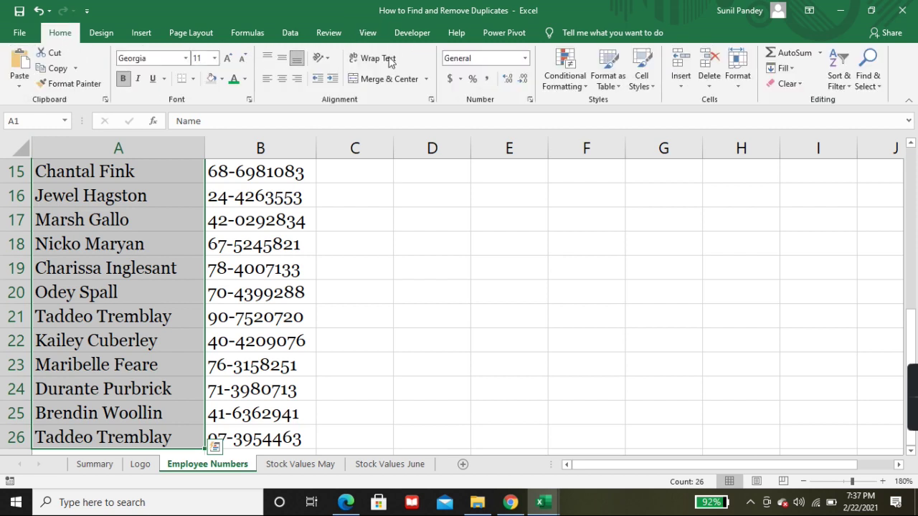
click(574, 84)
mouse_move(590, 109)
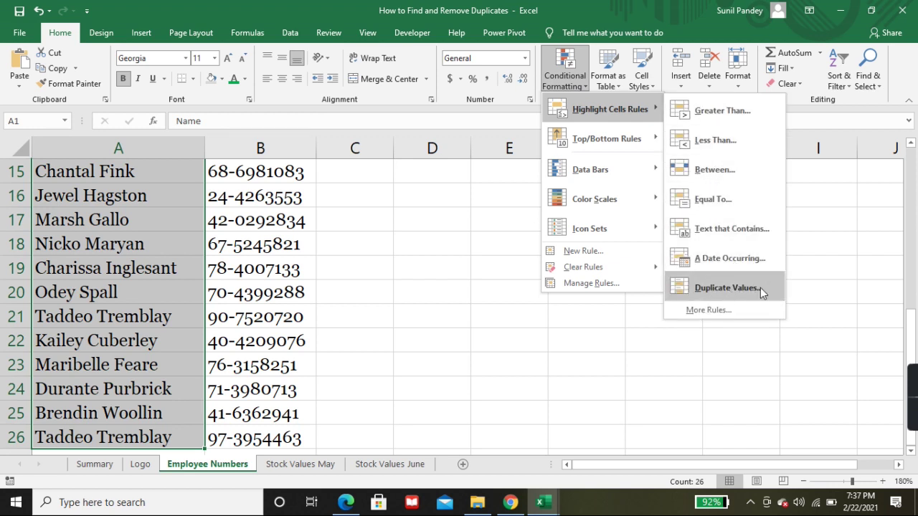
click(748, 289)
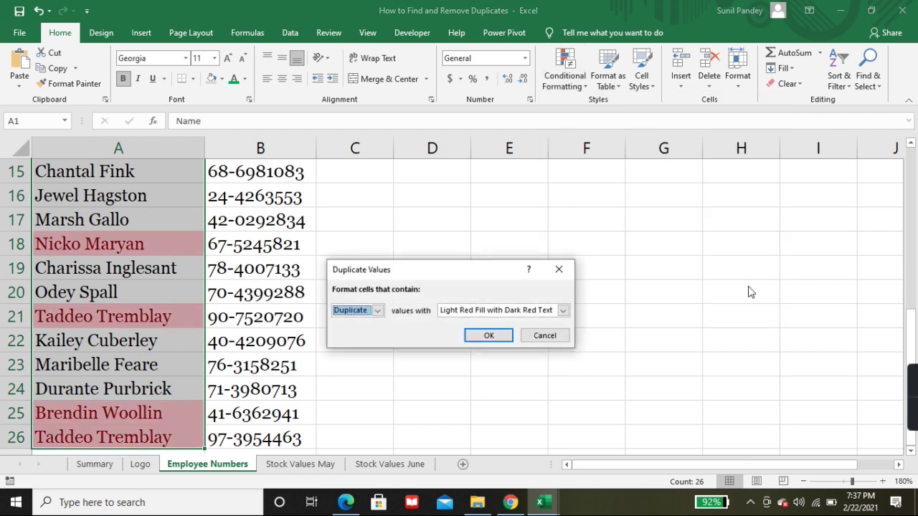
- Give the duplicate values a custom format with an orange fill and apply the rule
drag(479, 270, 489, 184)
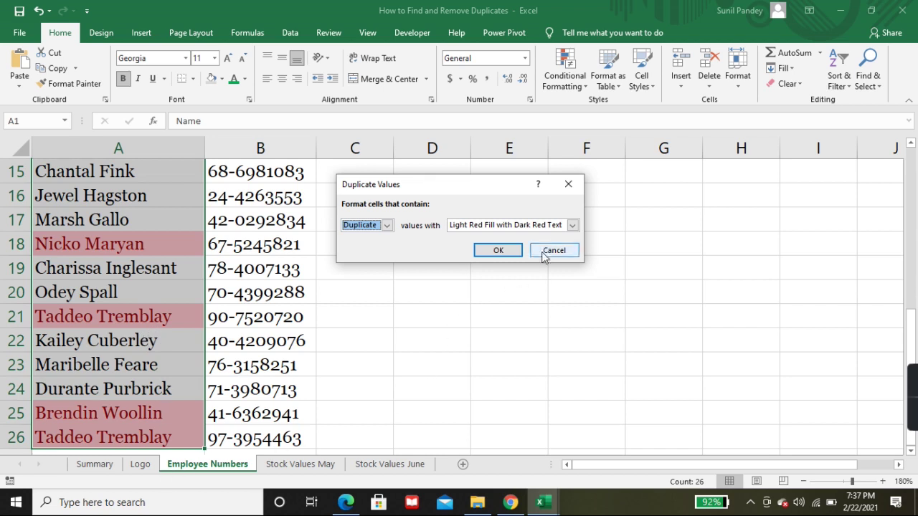
click(573, 226)
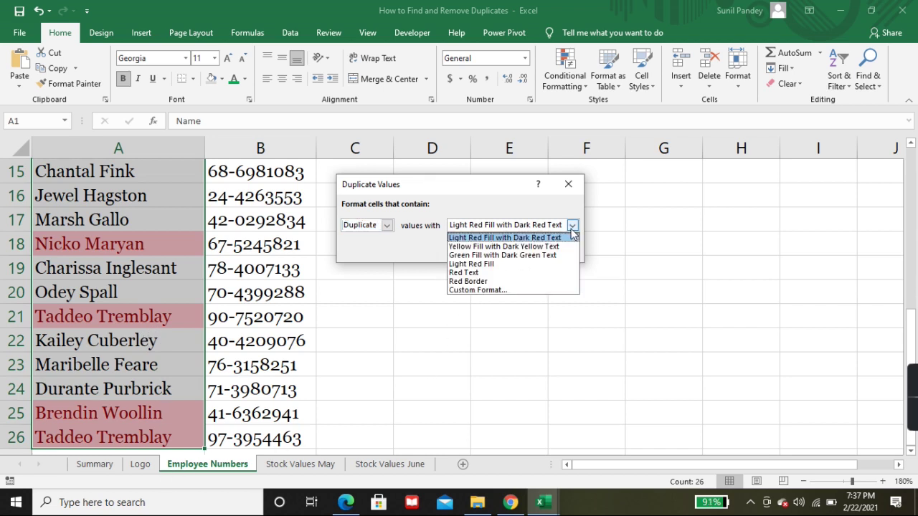
click(491, 293)
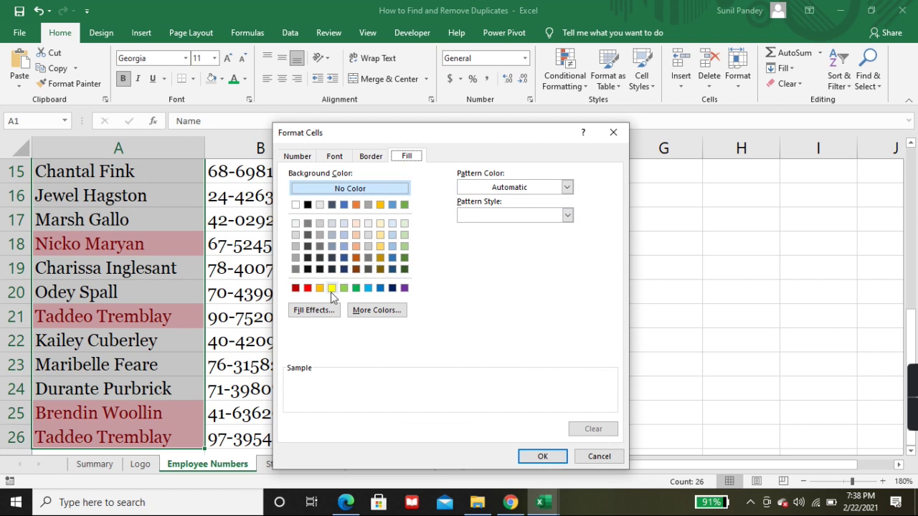
click(319, 288)
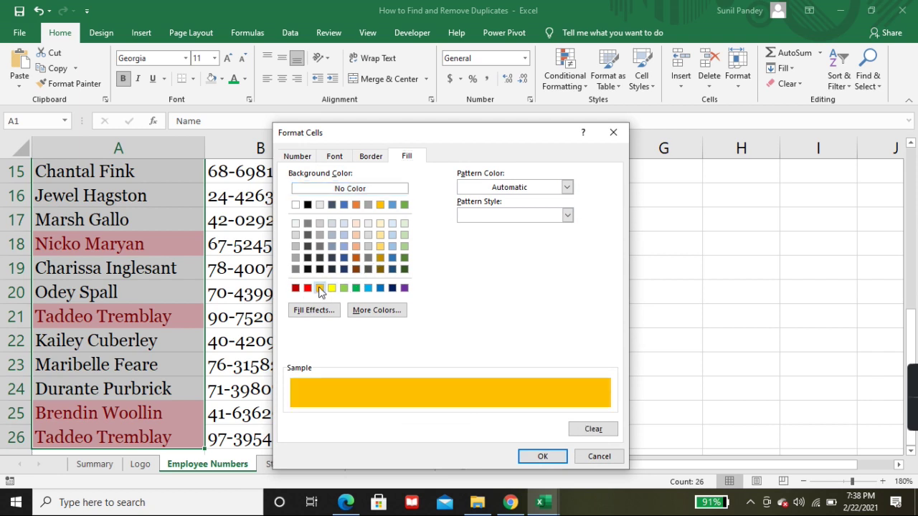
click(558, 457)
click(505, 252)
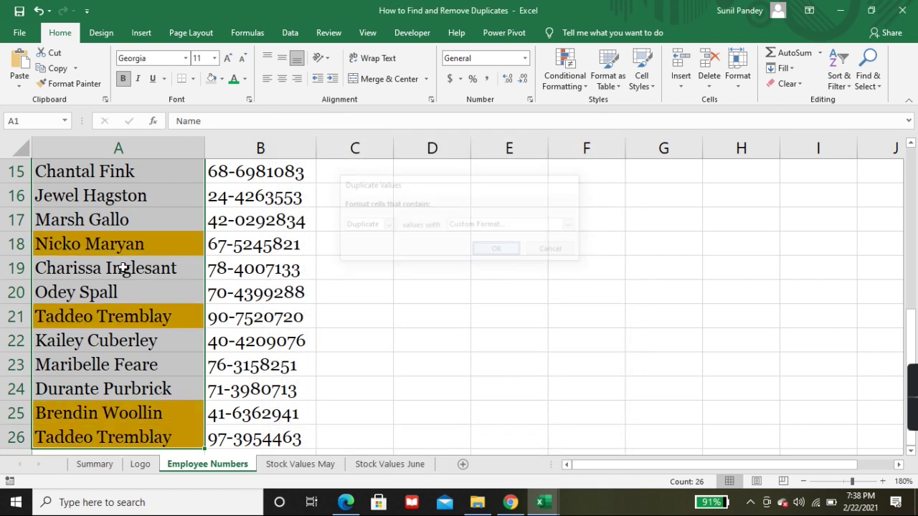
- Review the highlighted duplicate names throughout the Name column
click(63, 268)
key(Down)
scroll(97, 339, down, 3)
scroll(96, 340, up, 8)
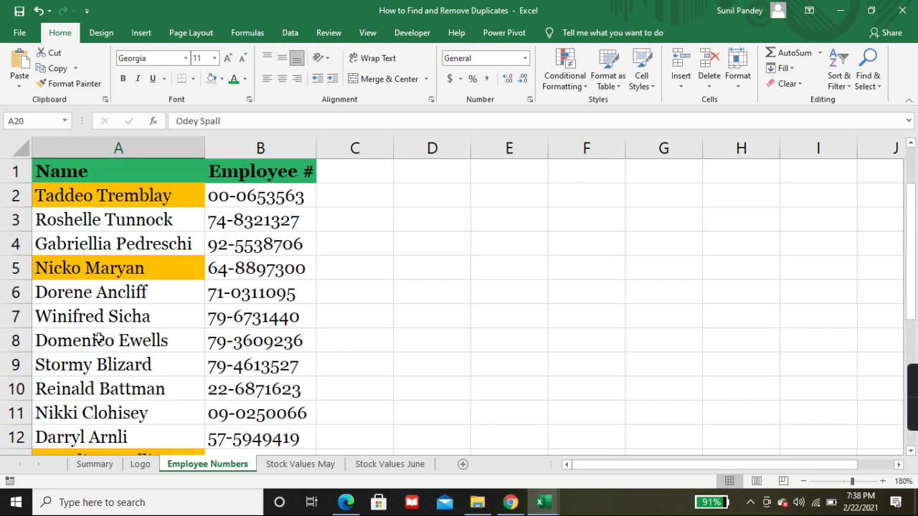
click(133, 194)
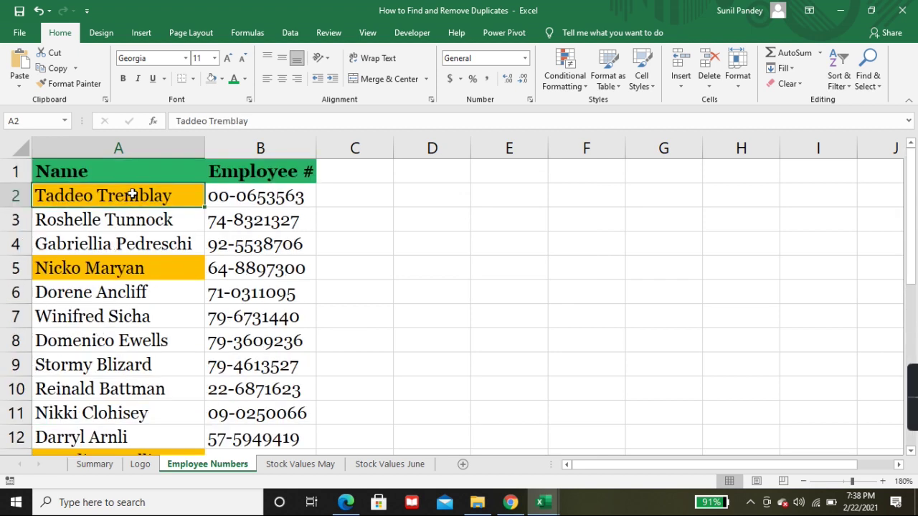
right_click(132, 195)
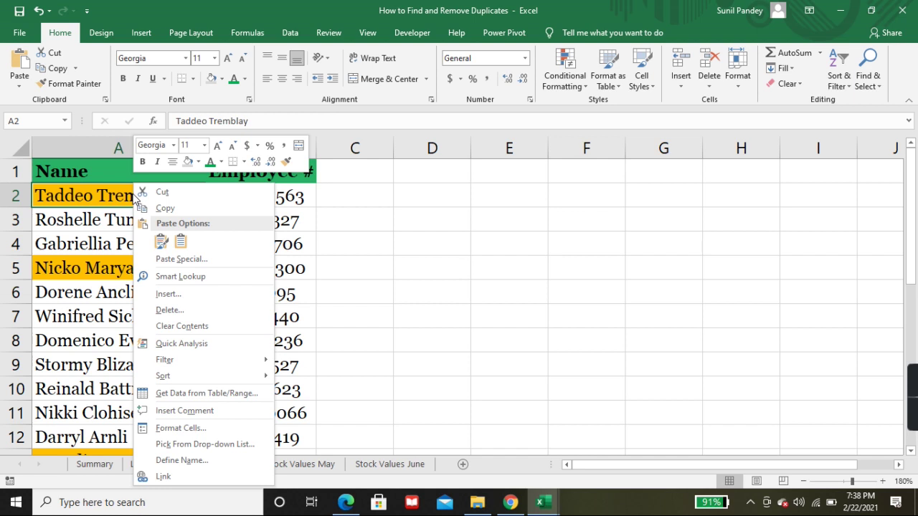
- Add filters to the employee table's header row and filter the Name column by the orange cell color
click(113, 169)
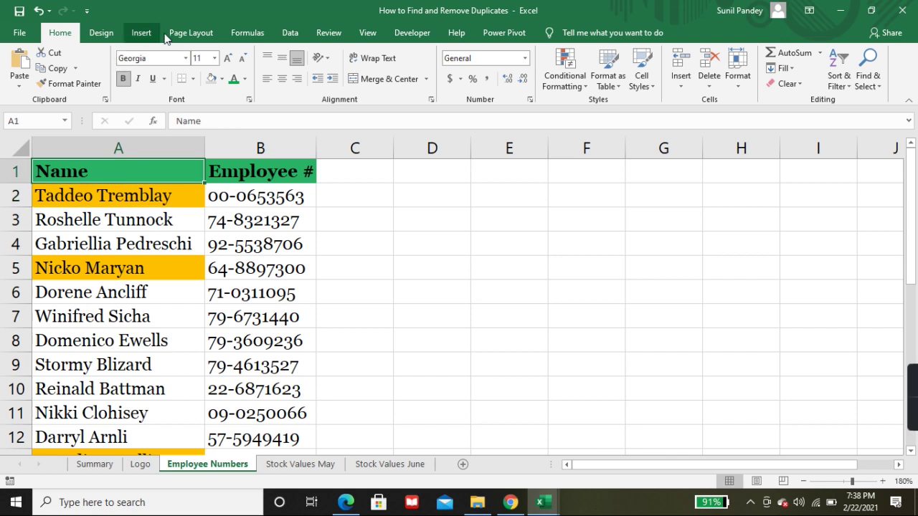
click(287, 33)
click(341, 57)
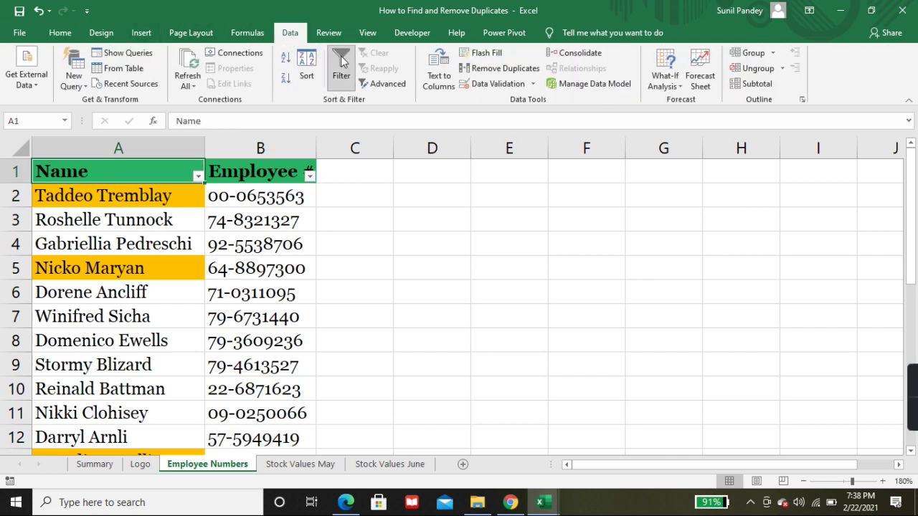
click(198, 176)
mouse_move(100, 277)
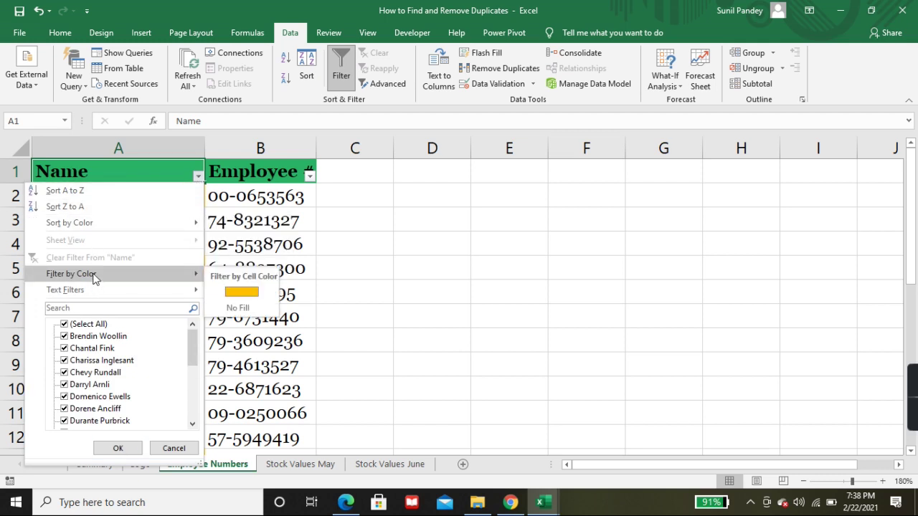
click(242, 292)
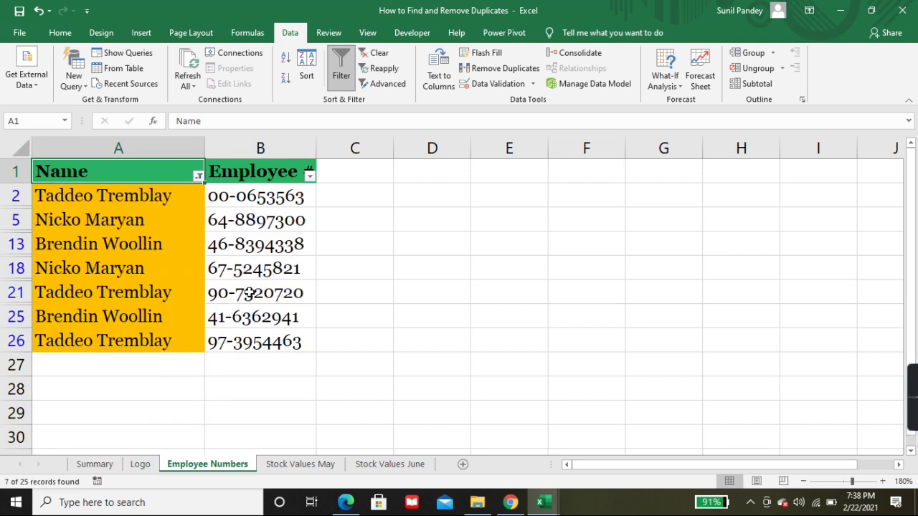
- Select the filtered duplicate records across both columns, A2:B26, and clear the filter to show all records
drag(133, 195, 130, 334)
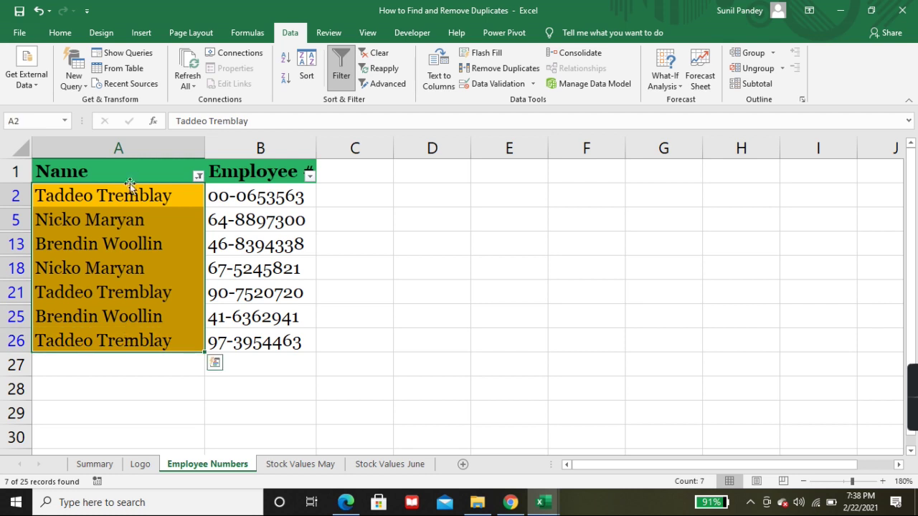
drag(127, 193, 138, 334)
drag(160, 195, 225, 336)
drag(153, 190, 275, 344)
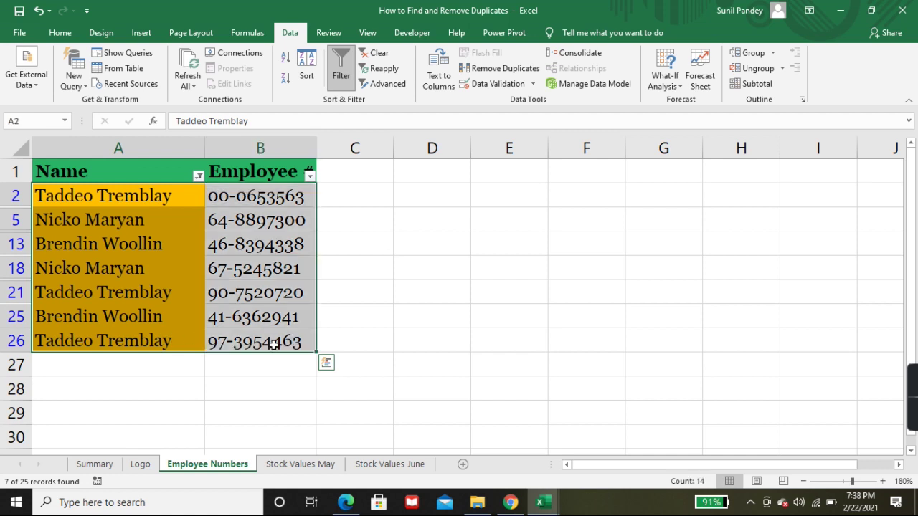
key(alt+d)
key(f)
key(s)
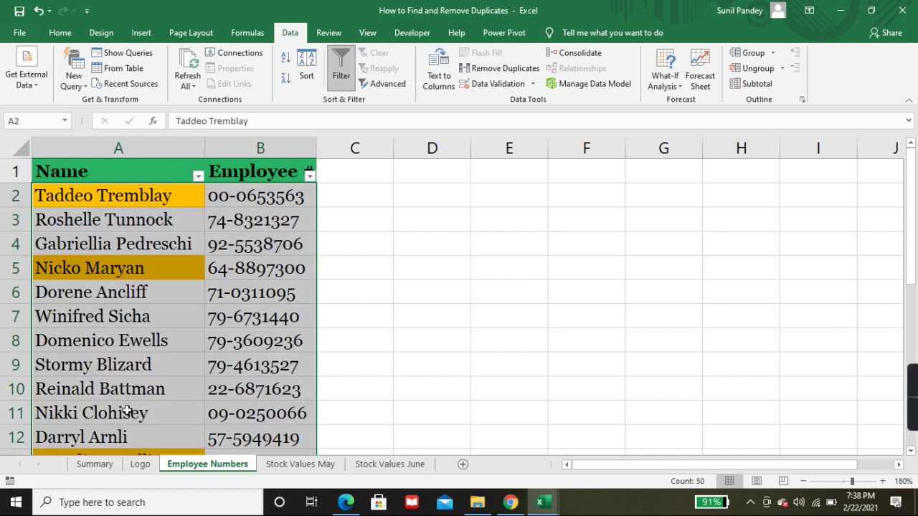
- Return to the Summary sheet and read the section on removing duplicates
click(101, 464)
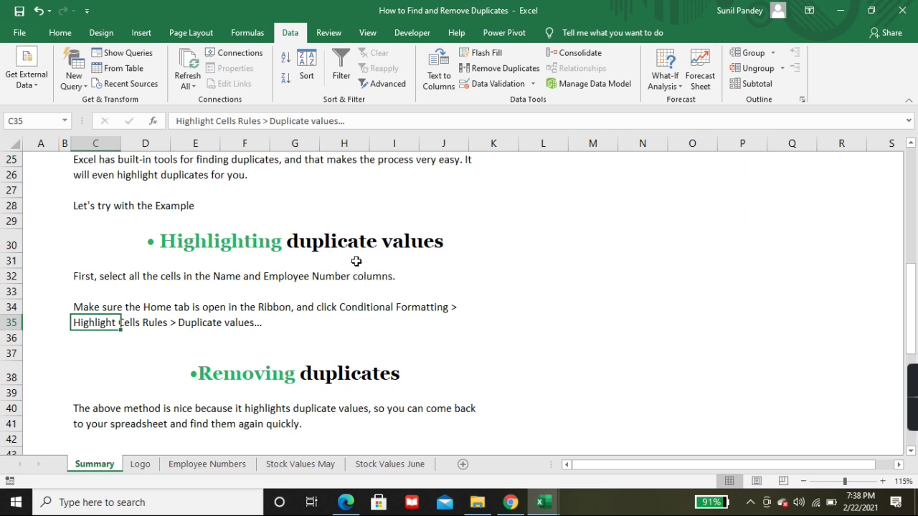
scroll(356, 267, down, 4)
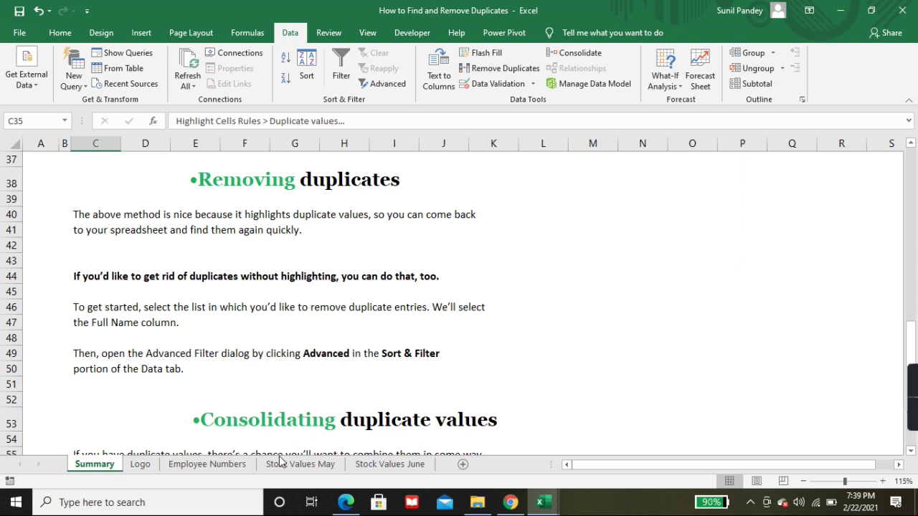
- On the Employee Numbers sheet, undo the filtering and the duplicate highlighting to restore the plain employee table
click(229, 465)
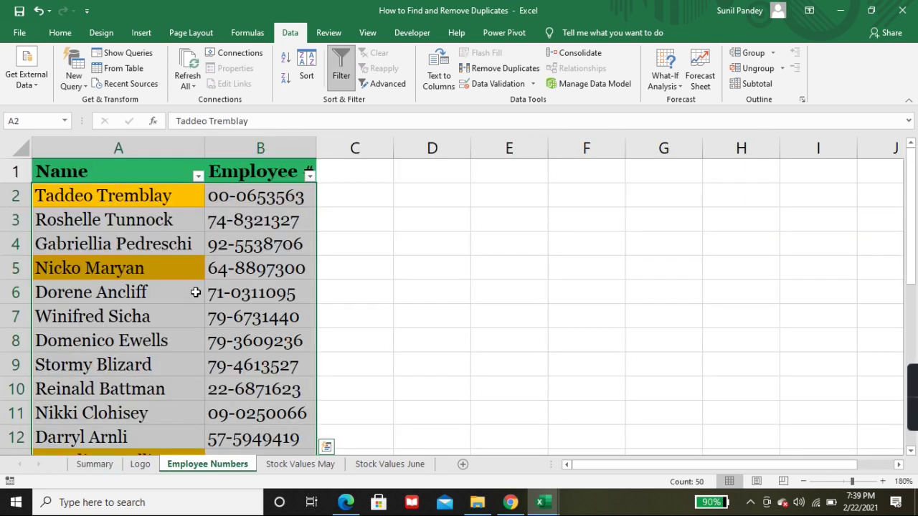
click(441, 218)
key(ctrl+z)
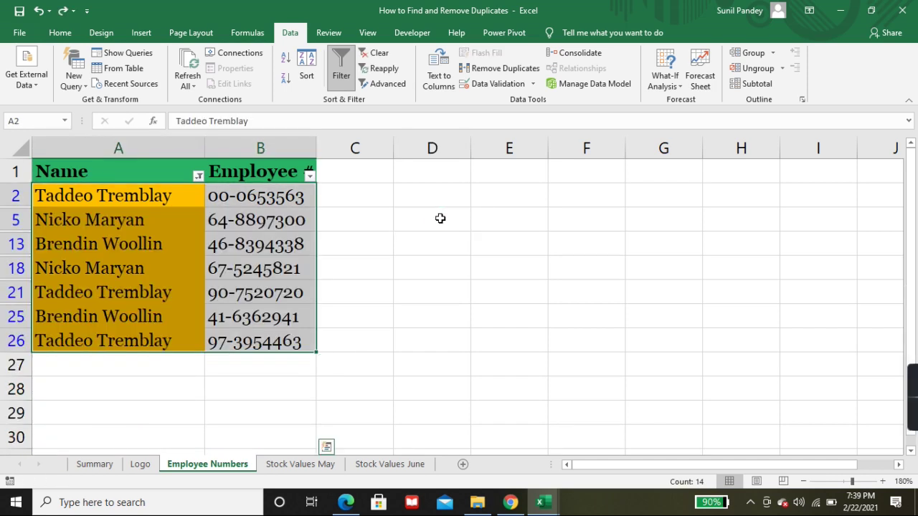
key(ctrl+z)
key(ctrl+z)
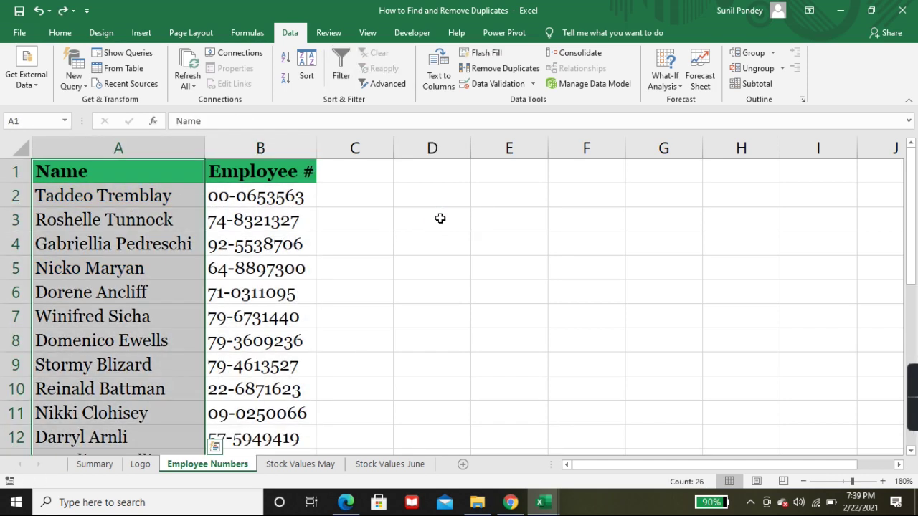
click(150, 227)
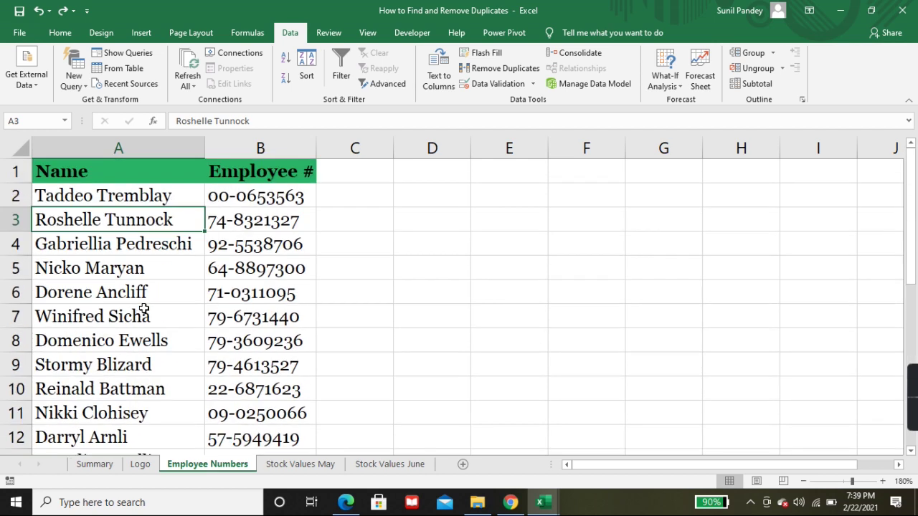
click(119, 176)
click(138, 245)
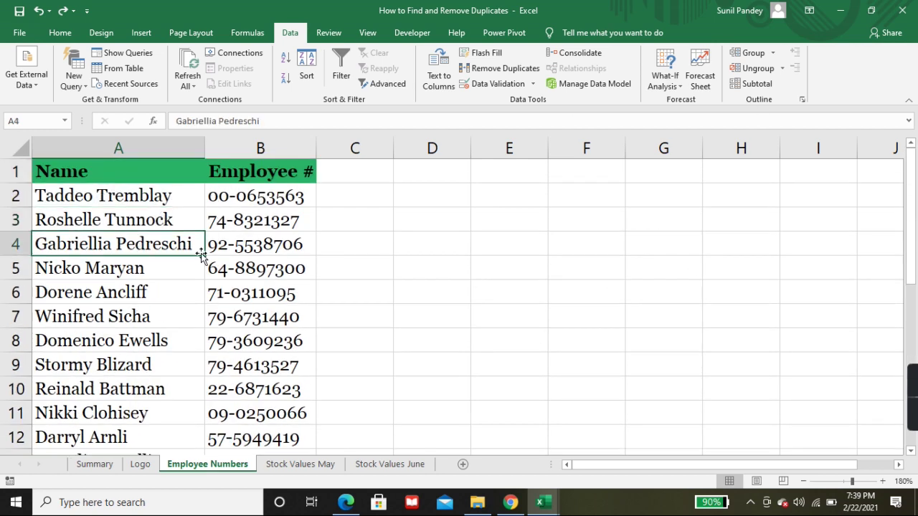
click(135, 174)
click(429, 173)
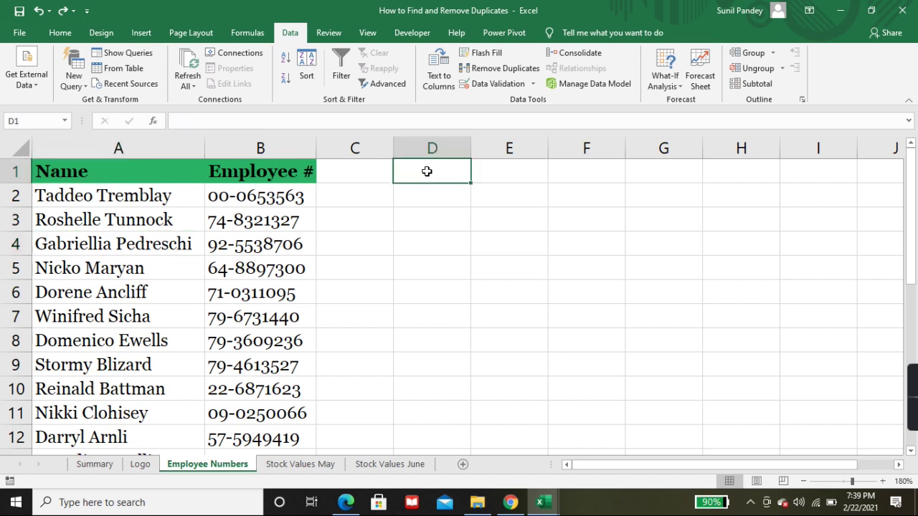
click(115, 225)
click(108, 181)
click(263, 171)
click(147, 221)
click(142, 180)
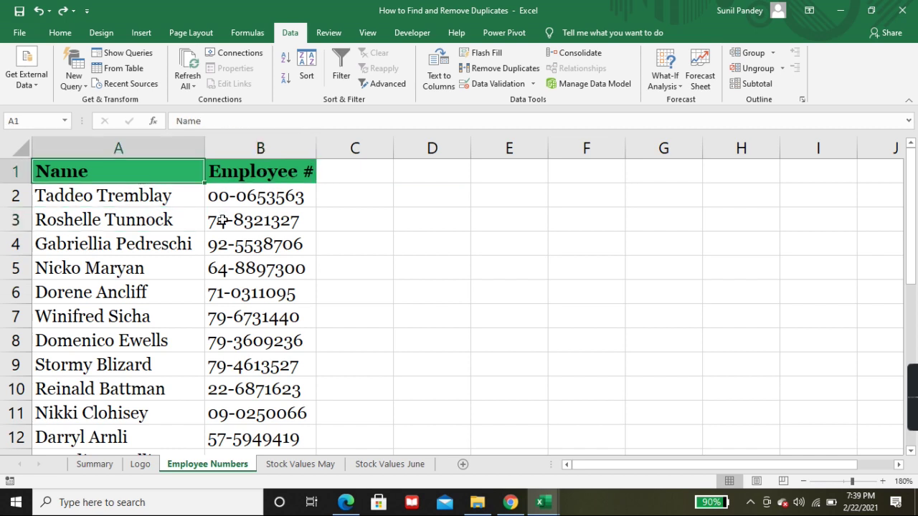
click(273, 222)
click(260, 172)
click(131, 177)
- Set up an Advanced Filter on the Name list A1:A26 that copies its results to another location
click(439, 174)
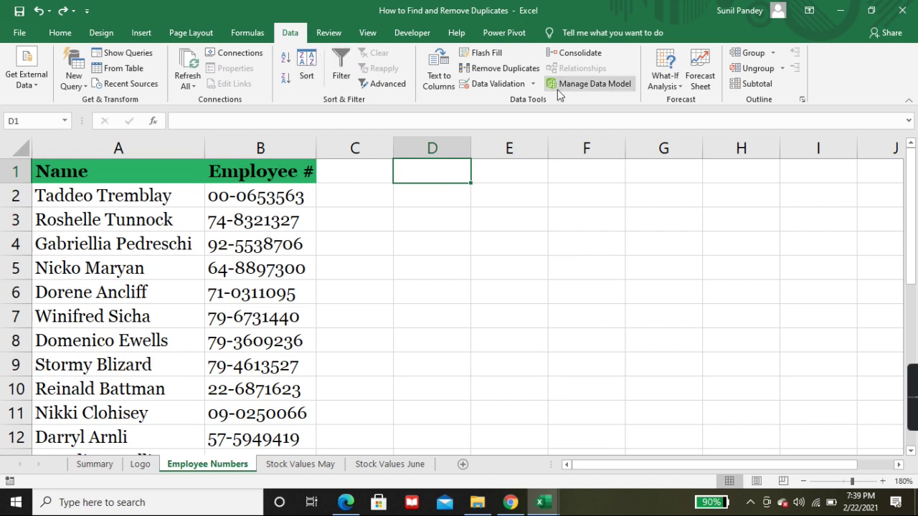
click(387, 84)
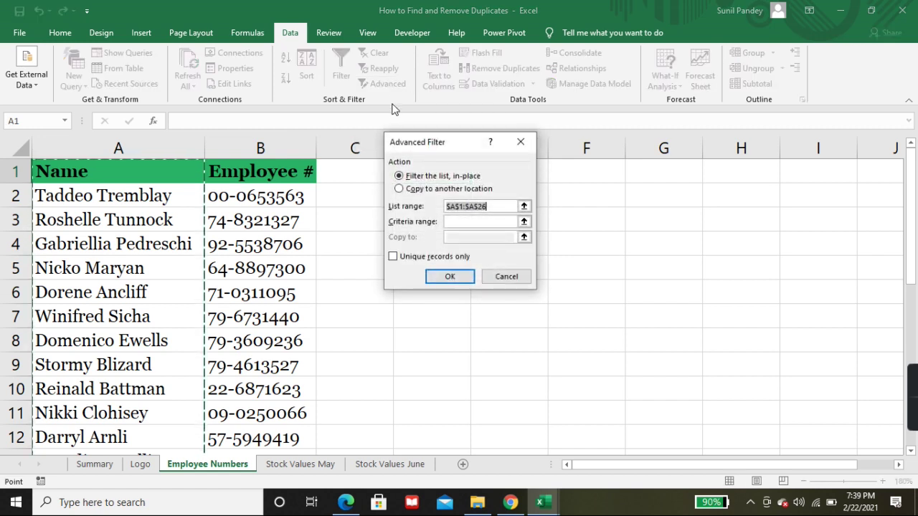
click(108, 174)
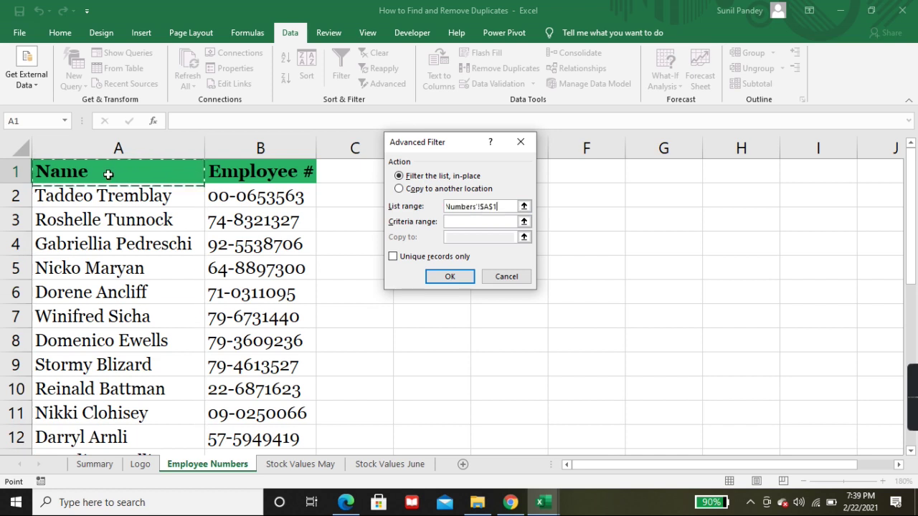
key(ctrl+shift+Down)
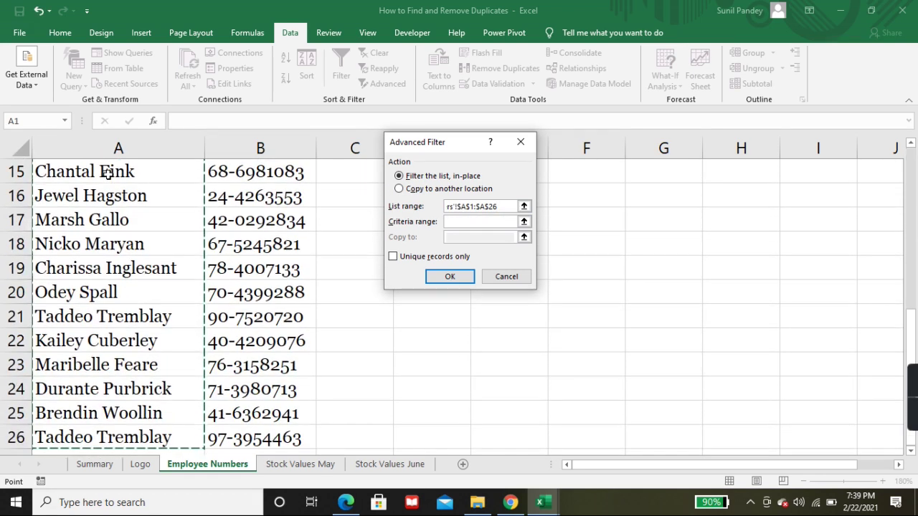
click(421, 191)
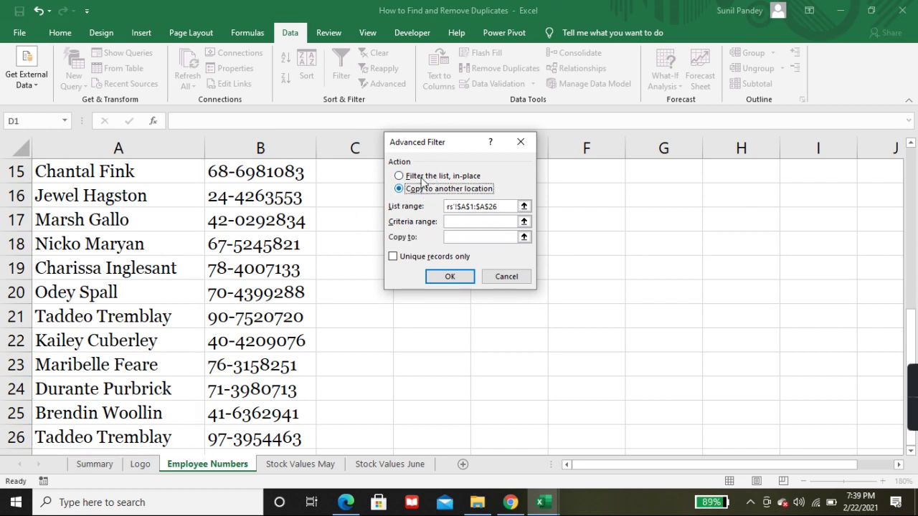
drag(455, 148, 493, 232)
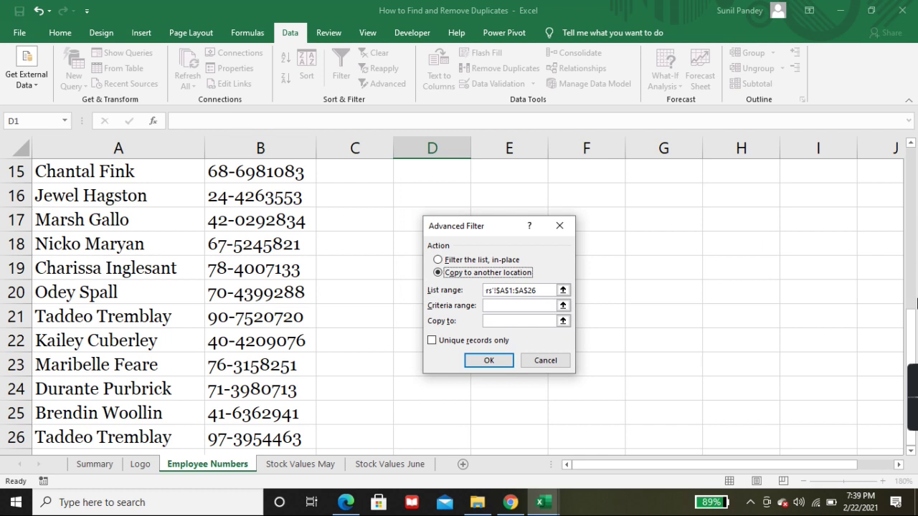
- Limit the Advanced Filter to unique records only, set cell D2 as the copy destination, and run it
click(435, 342)
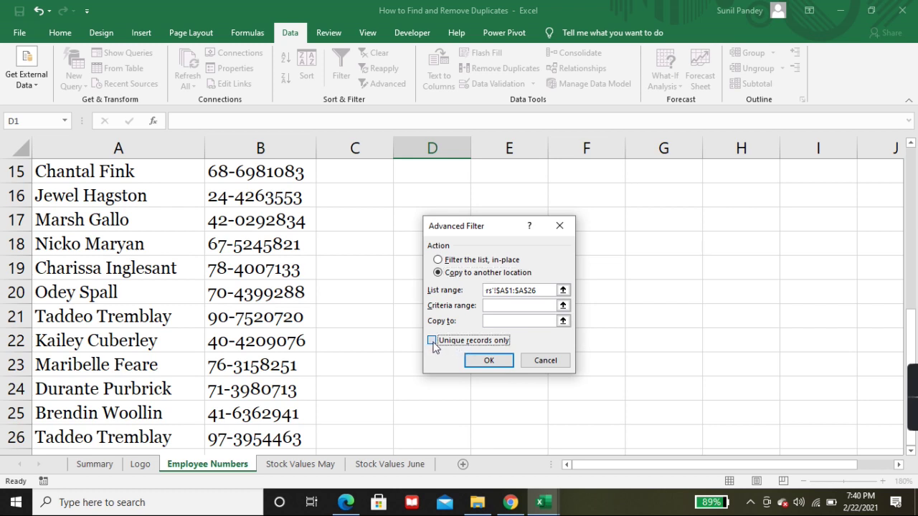
click(521, 321)
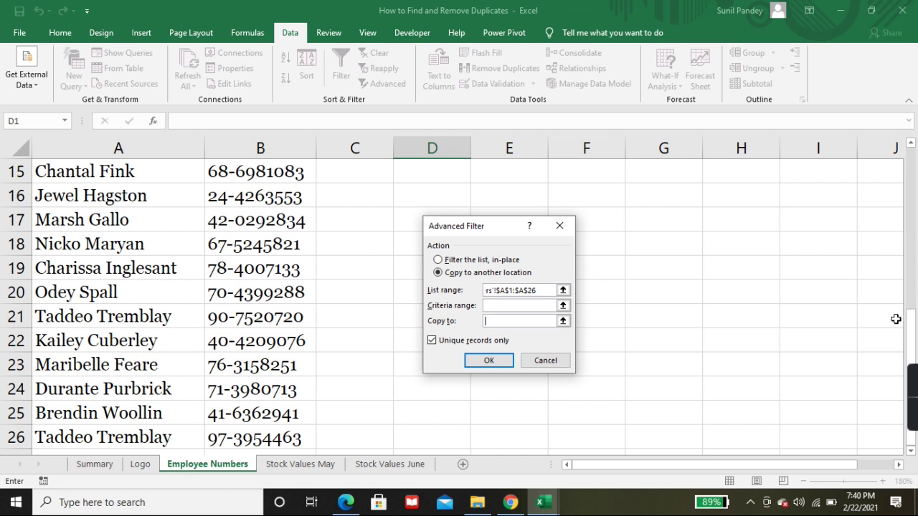
drag(912, 323, 912, 153)
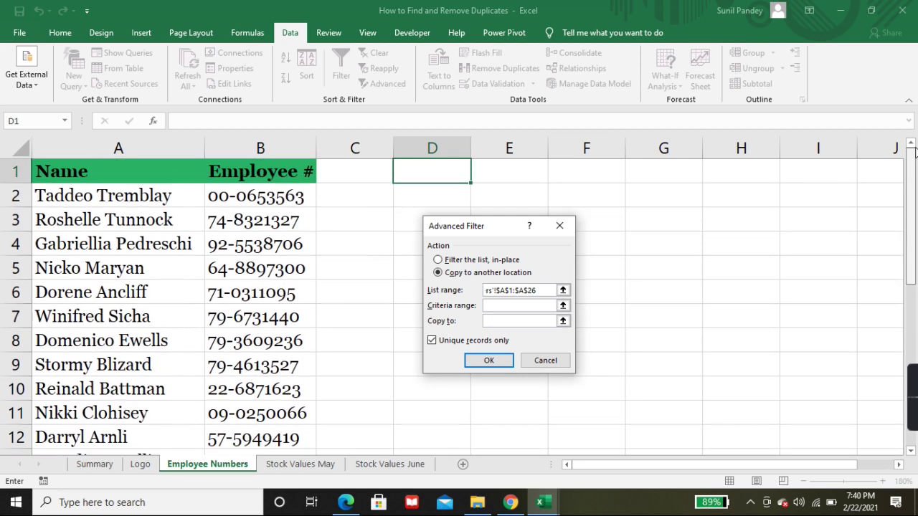
click(431, 172)
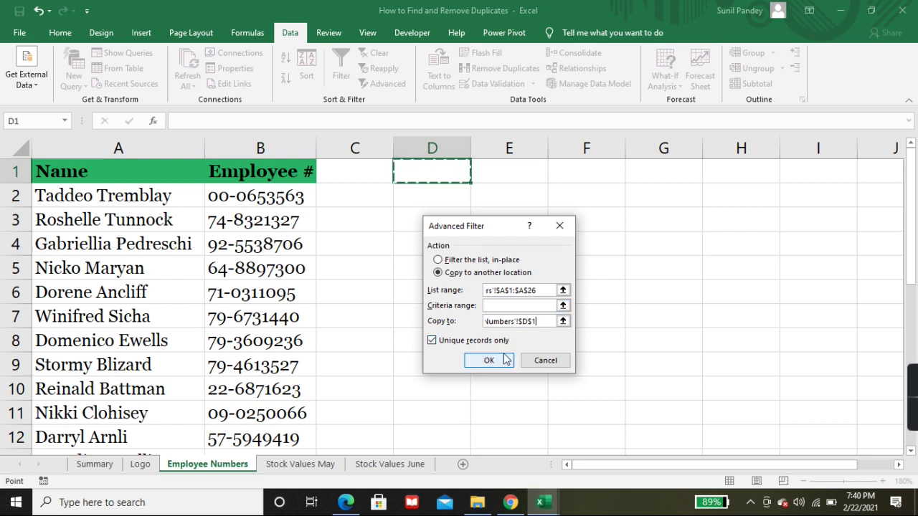
click(425, 193)
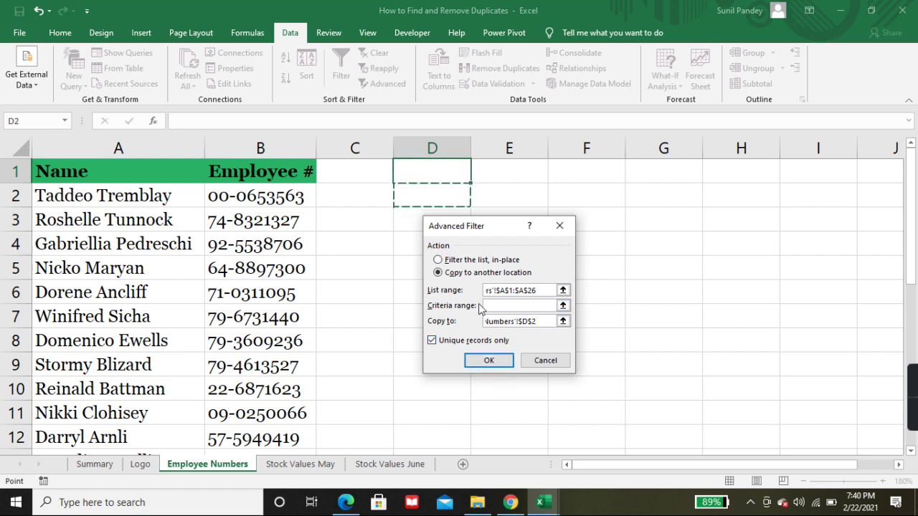
drag(544, 320, 477, 324)
click(429, 195)
click(501, 362)
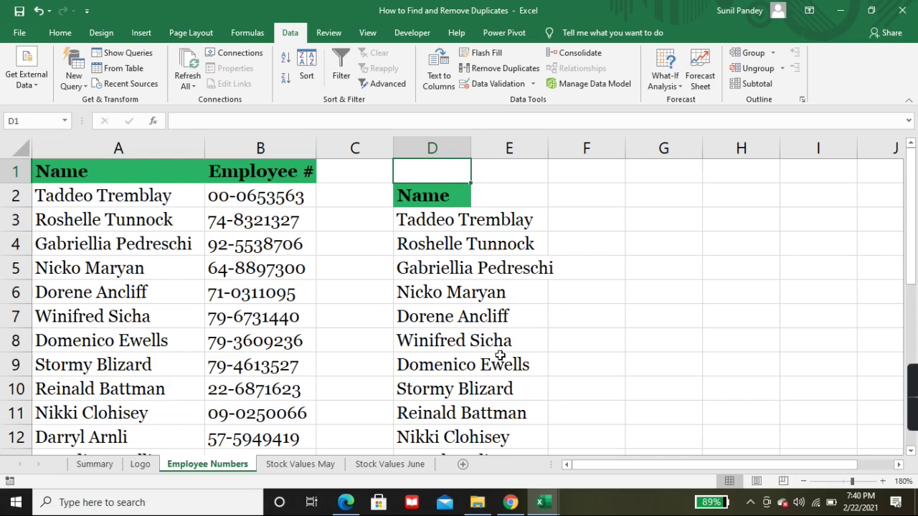
- Compare the number of names in the extracted unique list in column D with the original Name column
scroll(500, 354, down, 5)
scroll(500, 347, up, 5)
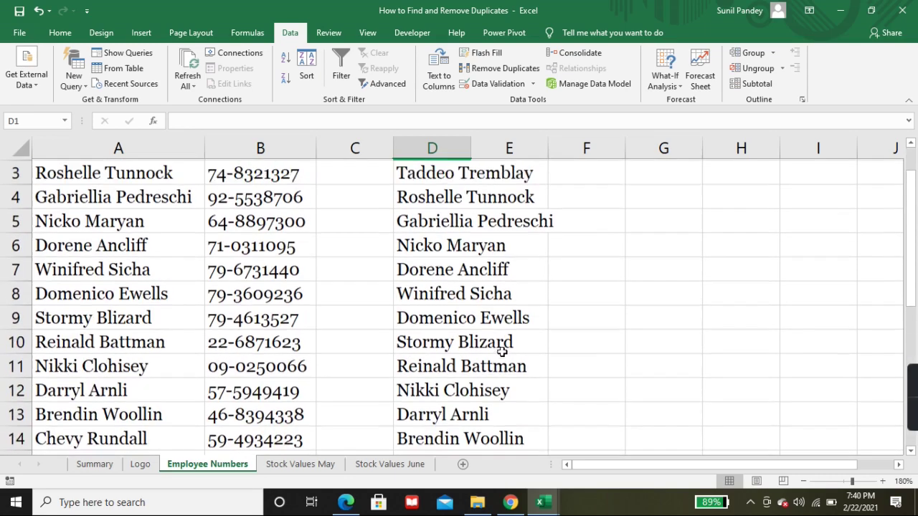
click(428, 221)
key(ctrl+shift+Down)
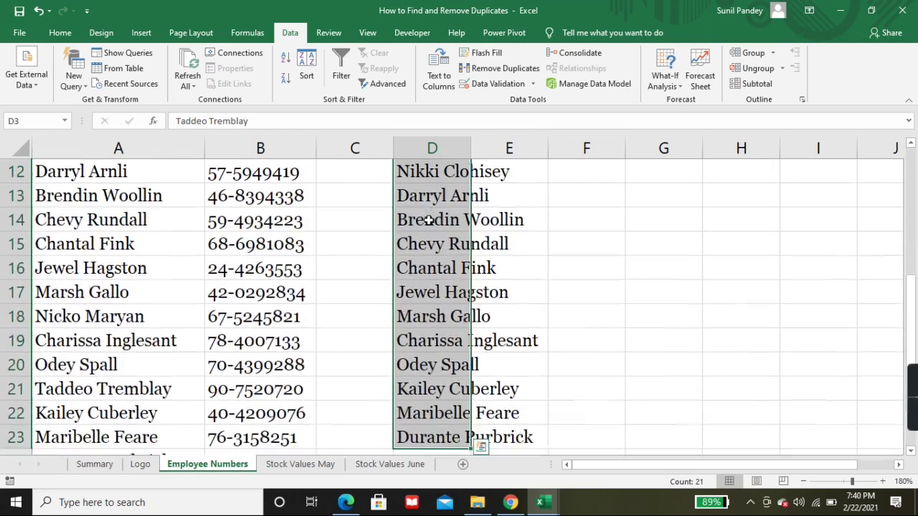
key(ctrl+shift+Up)
key(Left)
key(Left)
key(Left)
key(Up)
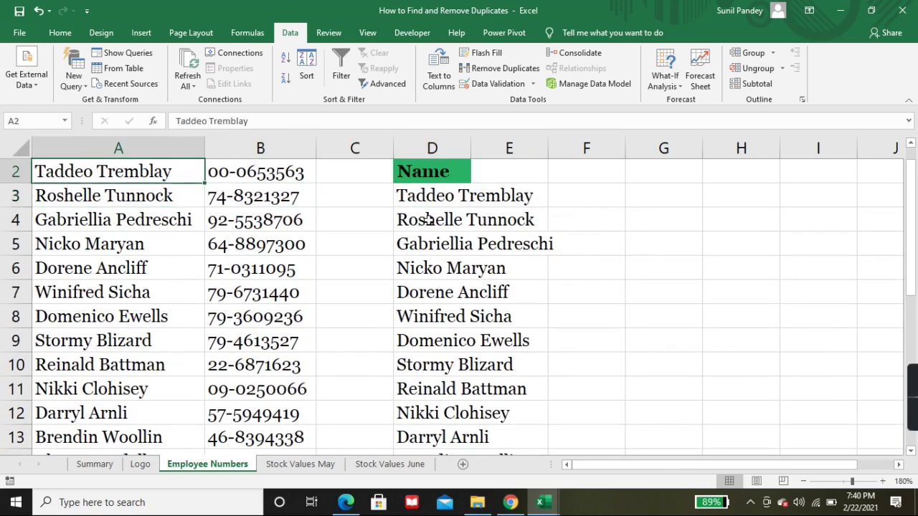
key(ctrl+shift+Down)
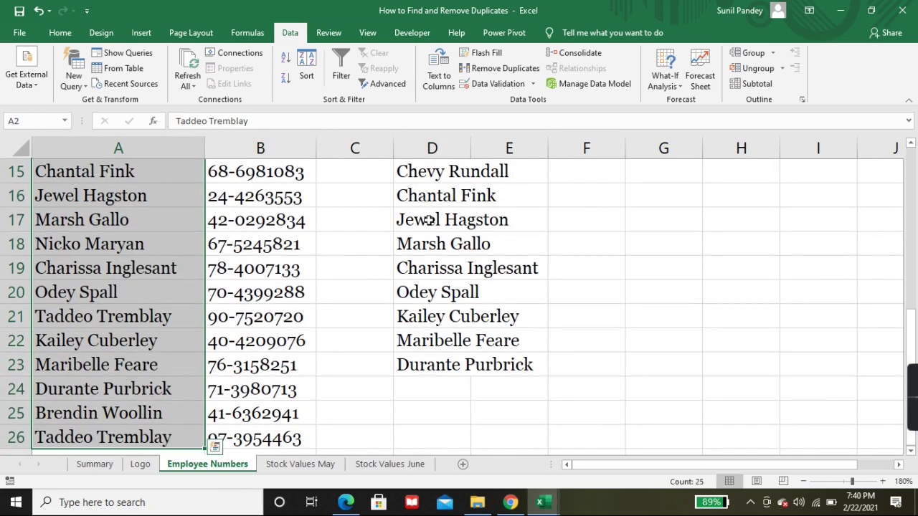
key(Right)
key(Right)
key(Right)
key(Down)
key(ctrl+shift+Down)
key(Up)
key(Down)
key(Up)
scroll(418, 213, up, 1)
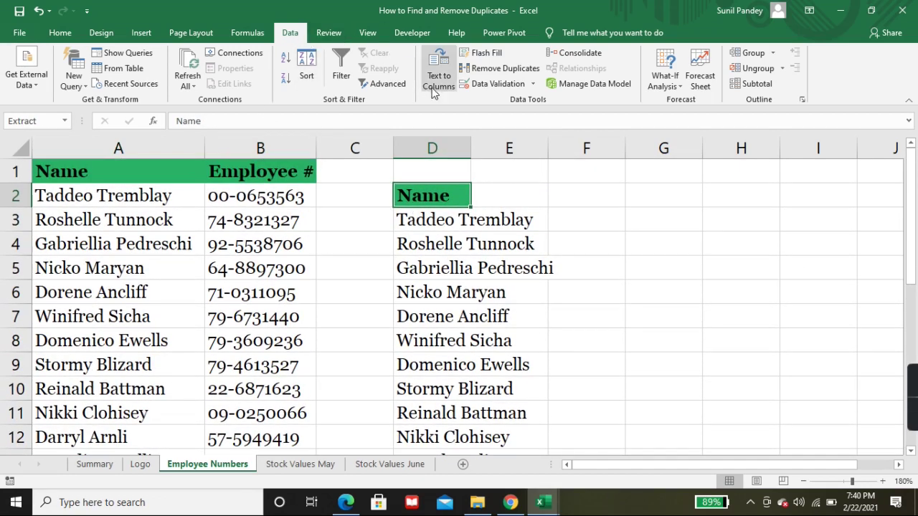
- Run another Advanced Filter on A1:A26, copying unique records only to cell F1, and look over the extracted list
click(575, 175)
click(375, 83)
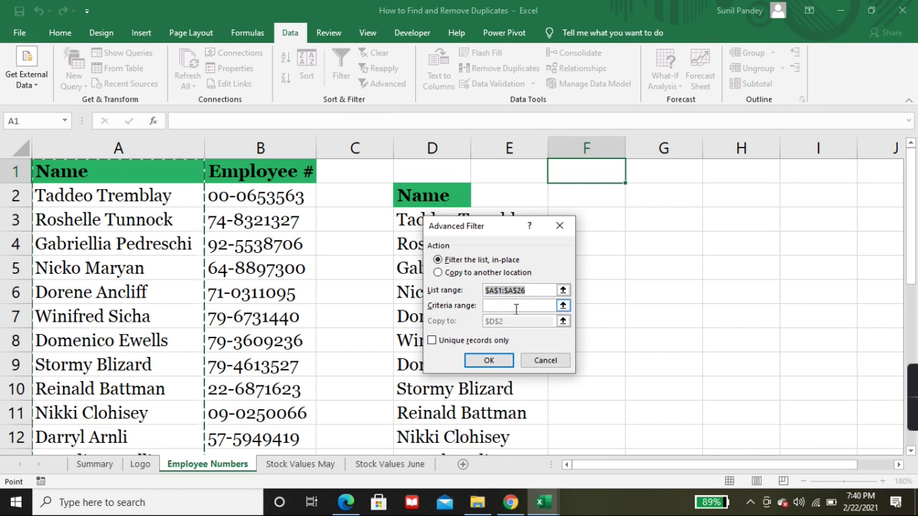
click(474, 273)
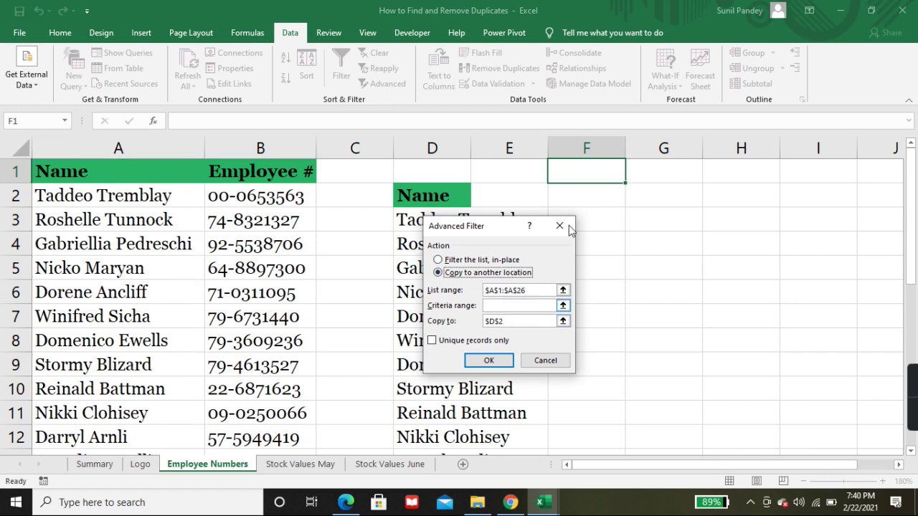
click(512, 319)
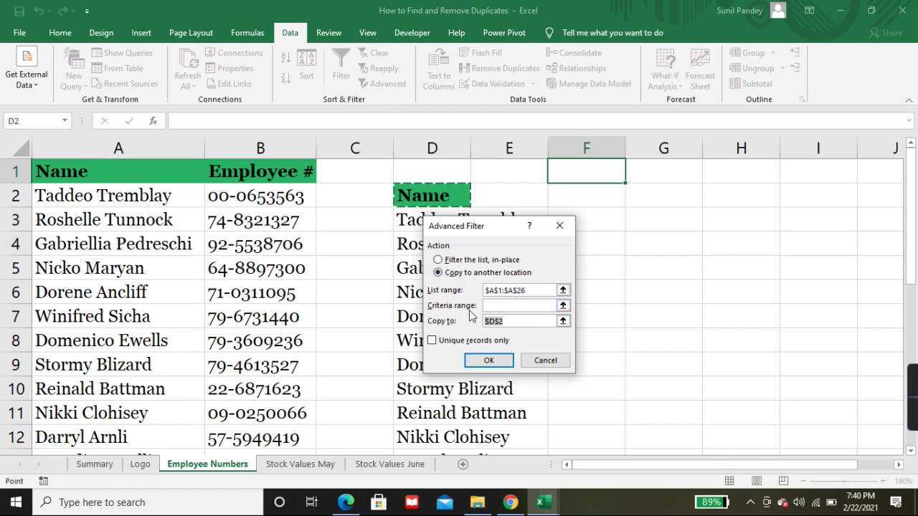
click(590, 172)
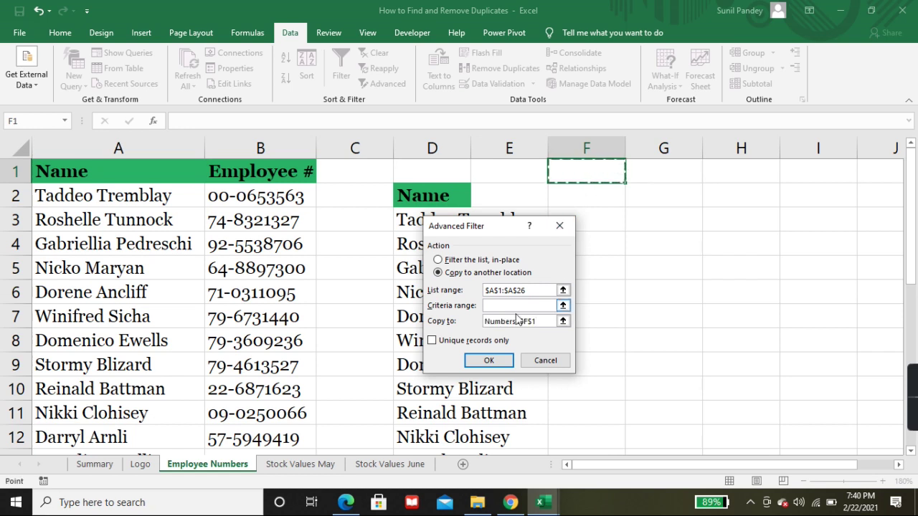
click(432, 342)
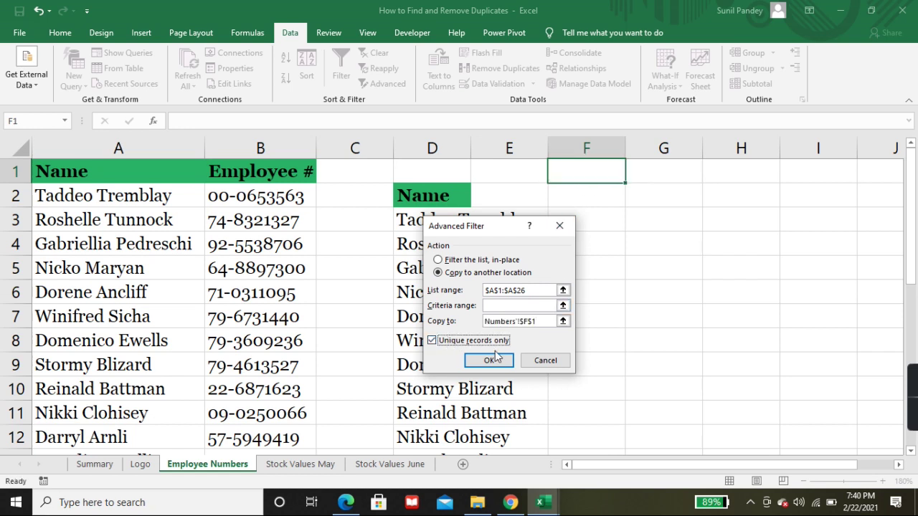
click(489, 361)
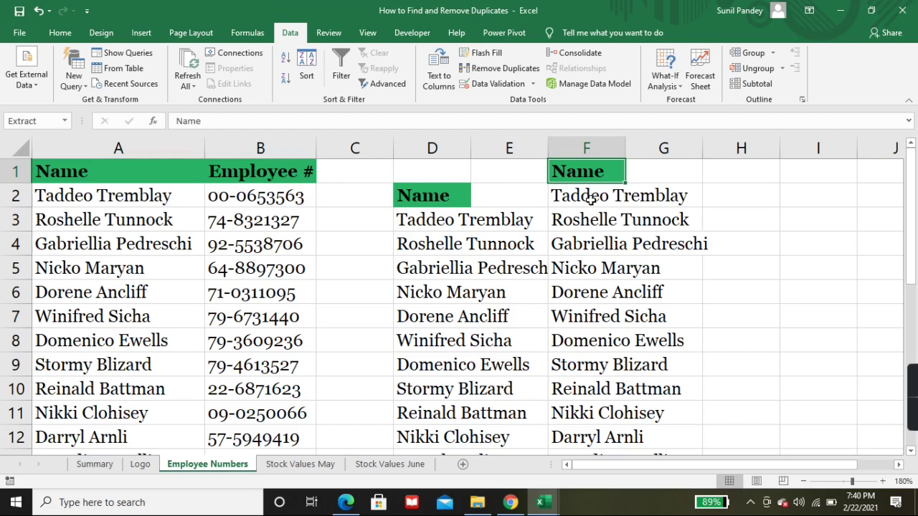
click(590, 201)
scroll(588, 267, down, 2)
scroll(588, 267, down, 5)
scroll(590, 262, up, 7)
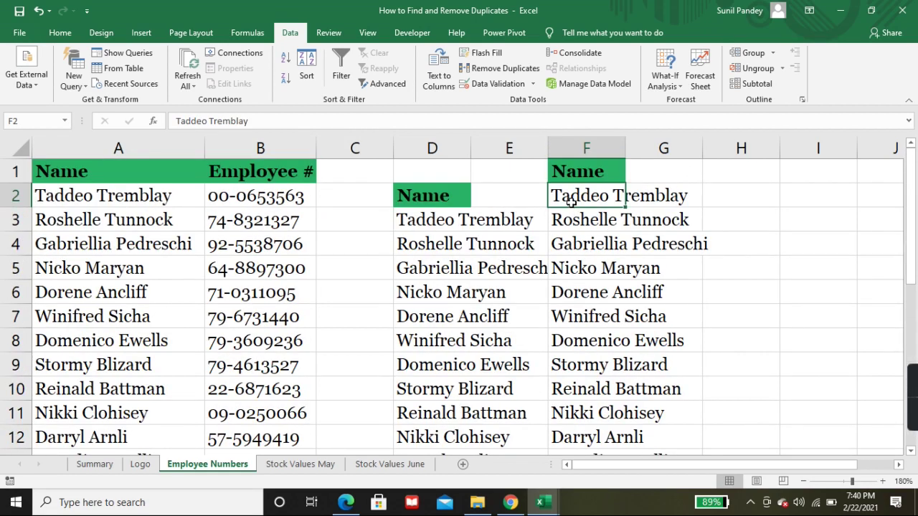
- Revisit the section on removing duplicates on the Summary sheet and return to the Employee Numbers sheet
click(108, 465)
scroll(264, 260, down, 3)
scroll(266, 261, up, 5)
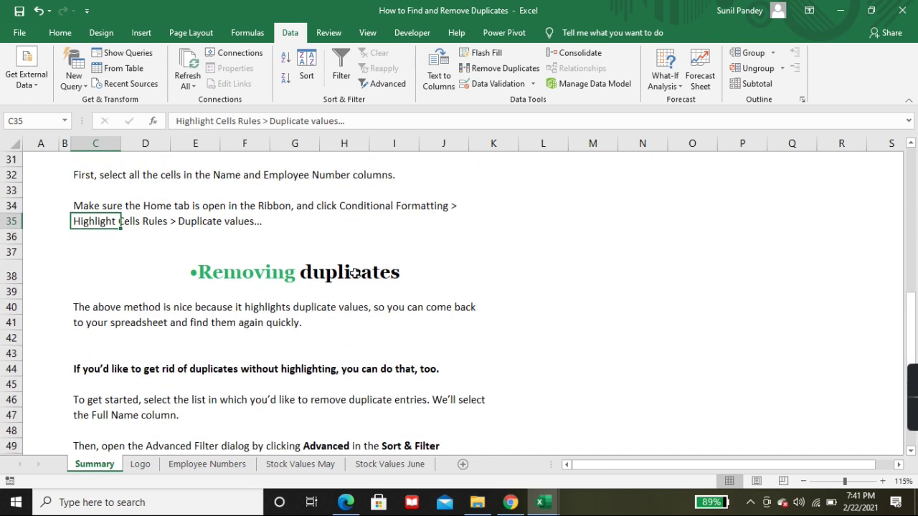
click(147, 465)
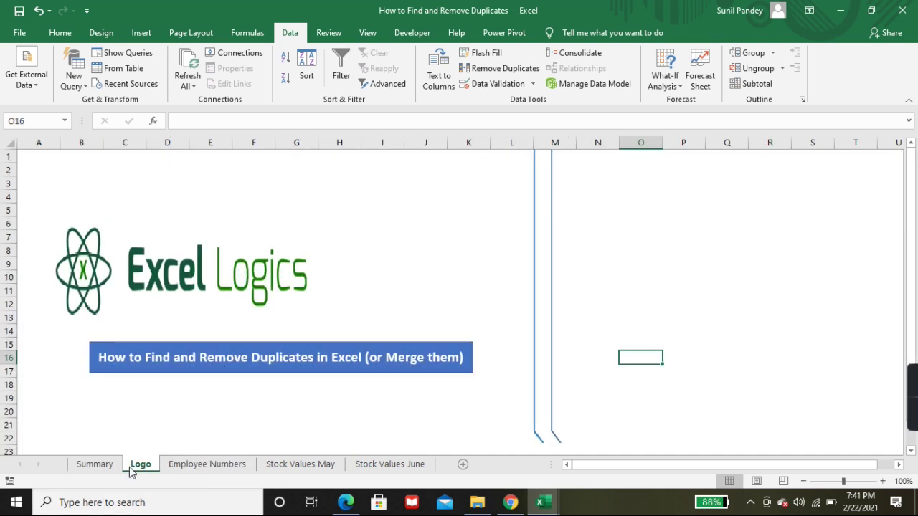
click(207, 464)
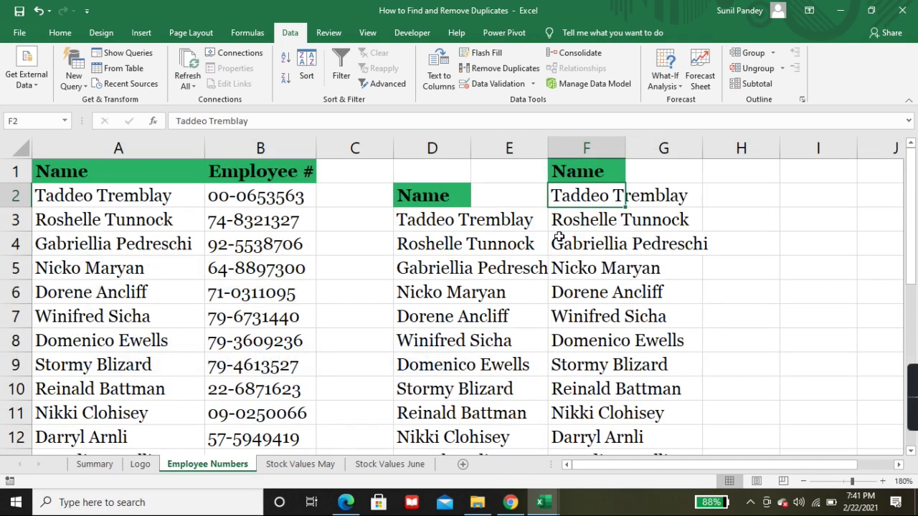
click(132, 226)
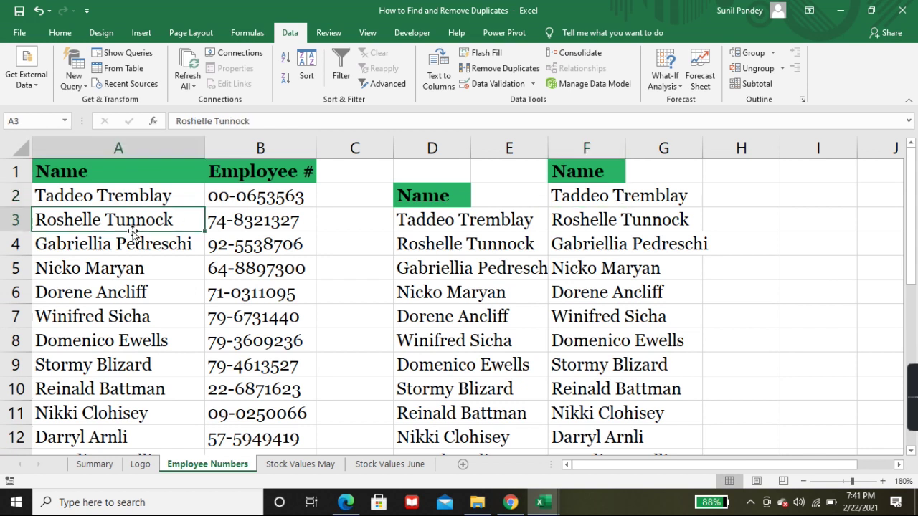
- Read the Summary sheet's section on consolidating duplicate values and look at the Stock Values May and Stock Values June sheets
click(104, 467)
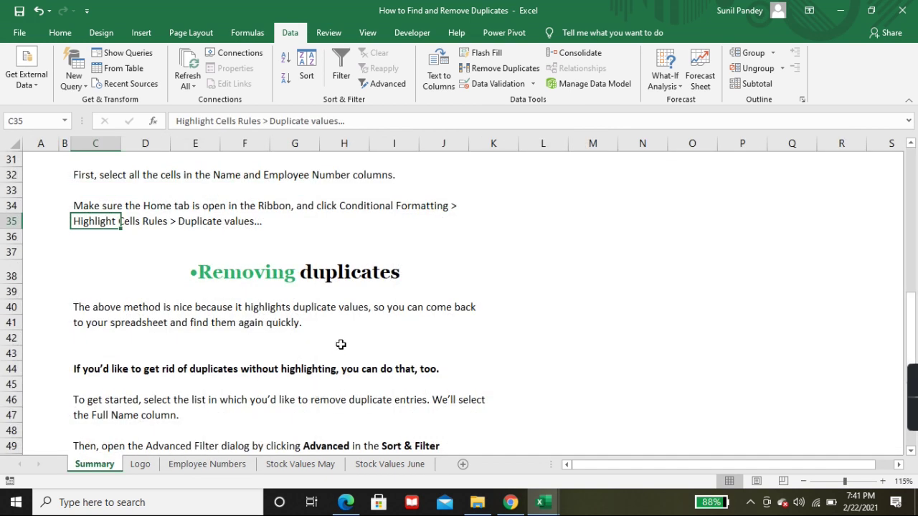
scroll(341, 344, down, 4)
scroll(341, 336, down, 2)
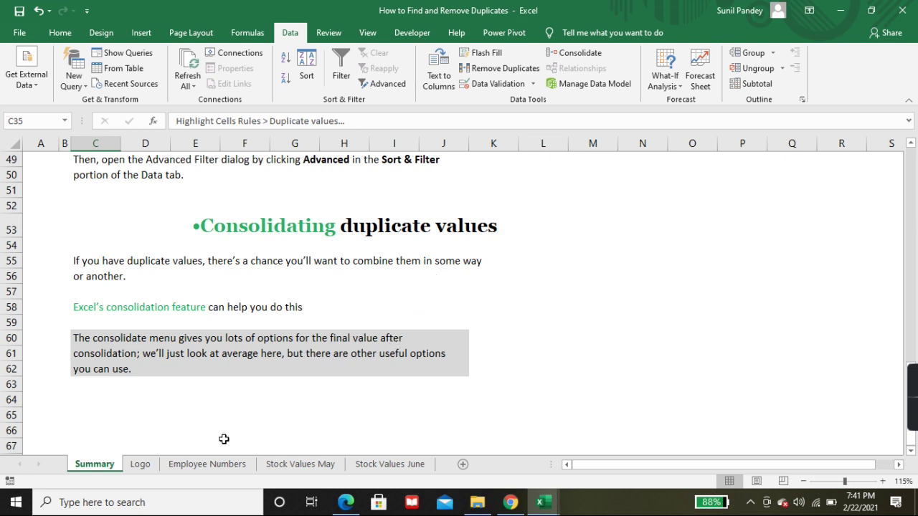
click(215, 464)
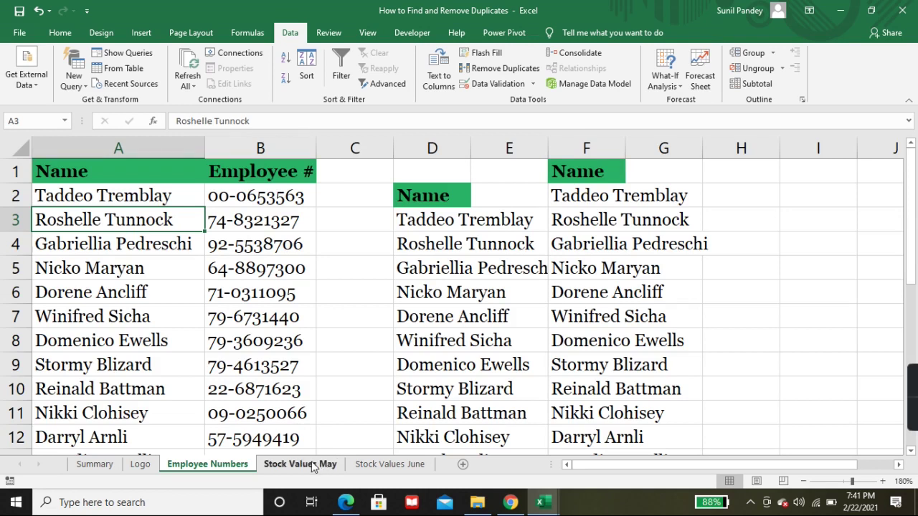
click(310, 464)
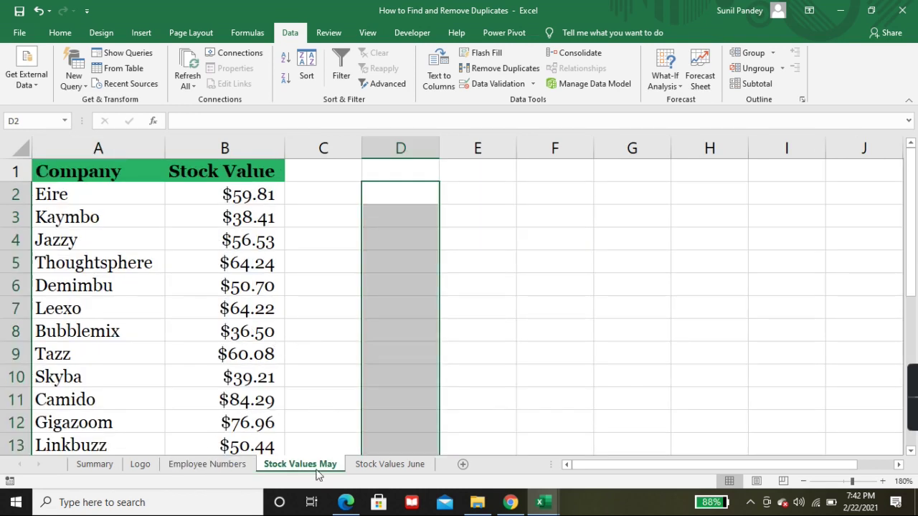
click(378, 465)
click(328, 466)
- Enter the heading "May/June Average Stock Value" in cell D1 of the Stock Values May sheet
click(387, 173)
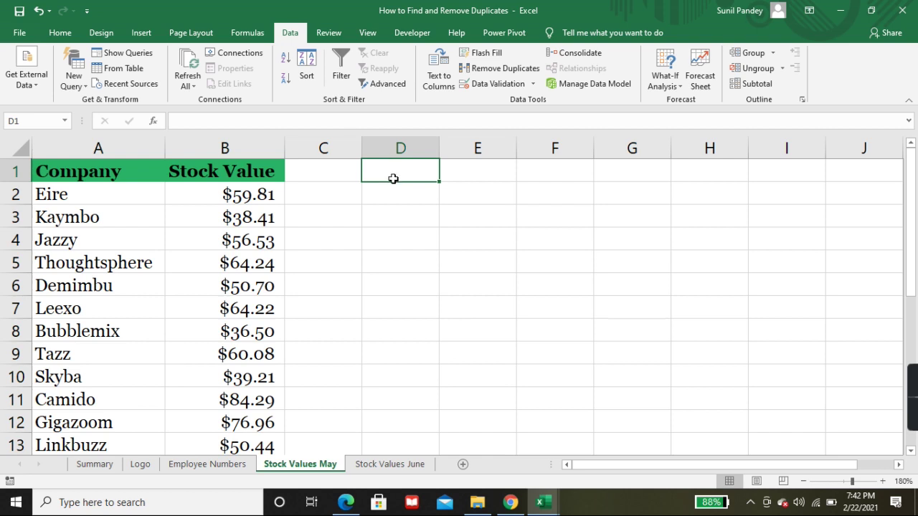
text(May)
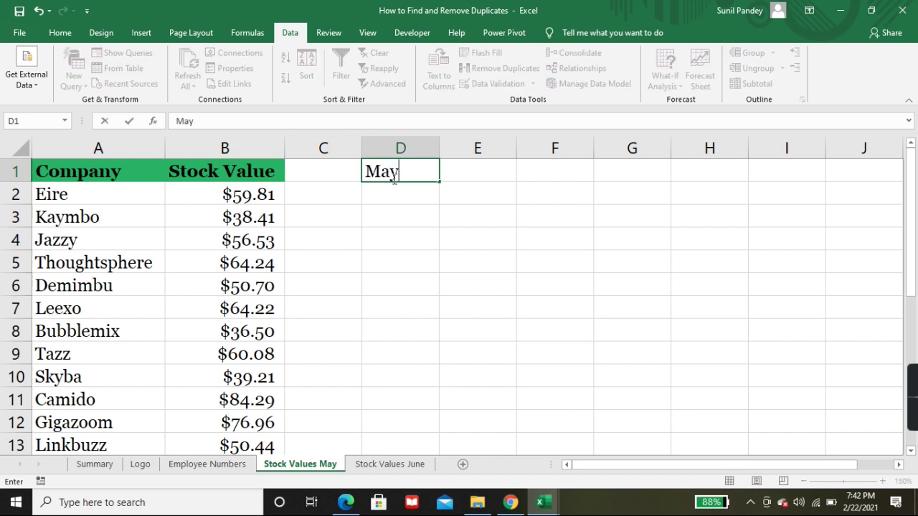
text(/June)
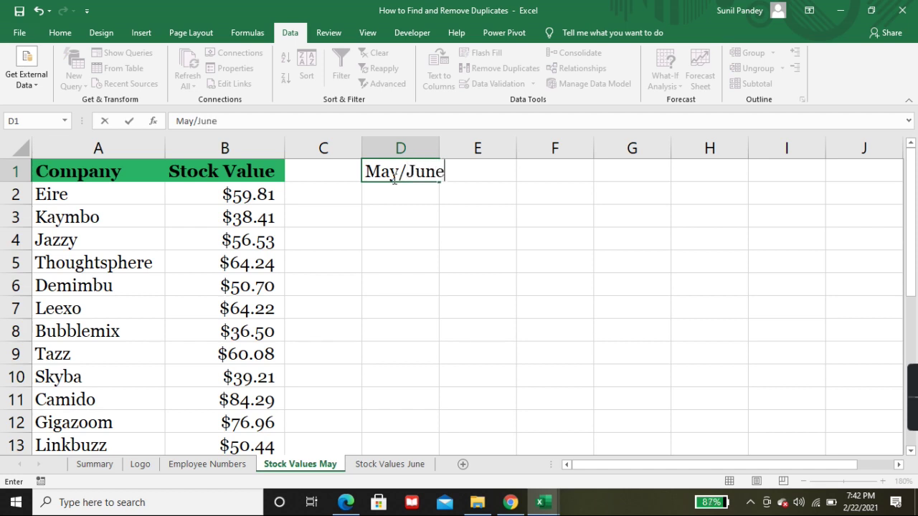
text( Ag)
key(BackSpace)
text(verage)
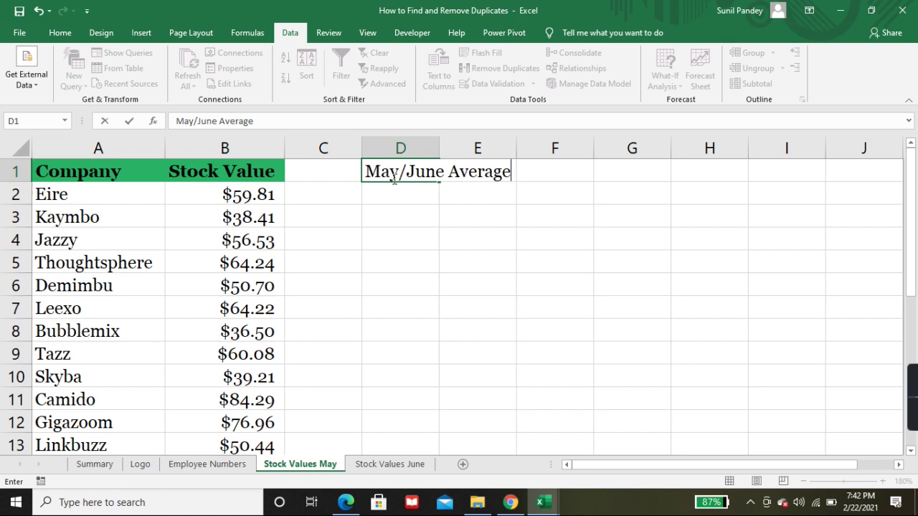
text( Sgto)
key(BackSpace)
key(BackSpace)
key(BackSpace)
text(toc)
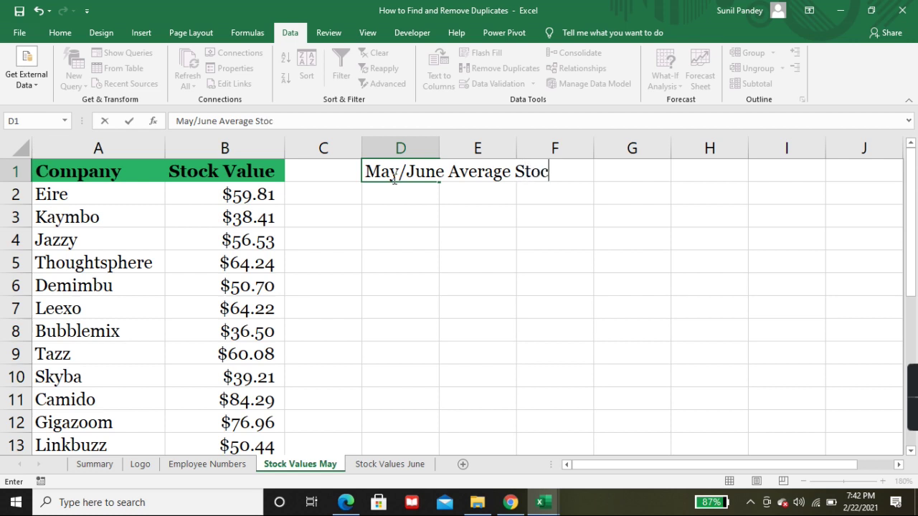
text(k Value)
key(Return)
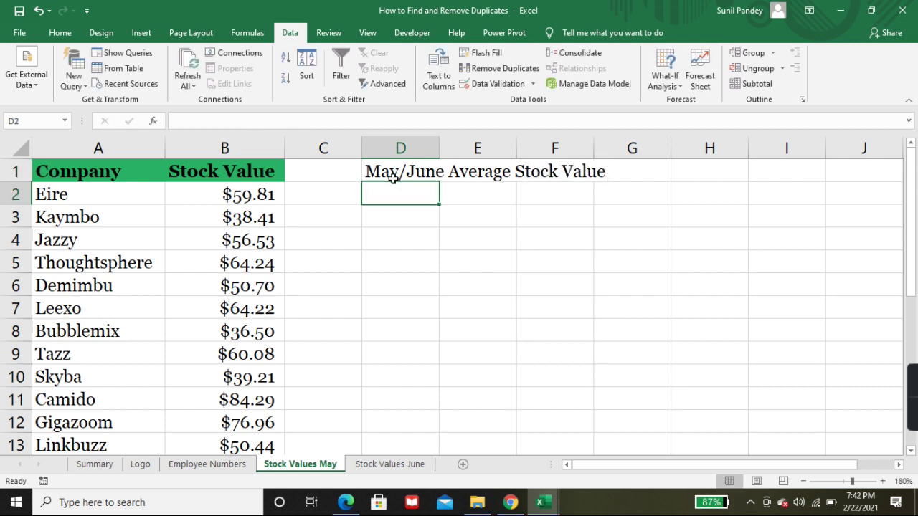
- Examine the Company and Stock Value columns on the Stock Values May sheet and compare them with the Stock Values June sheet
click(113, 194)
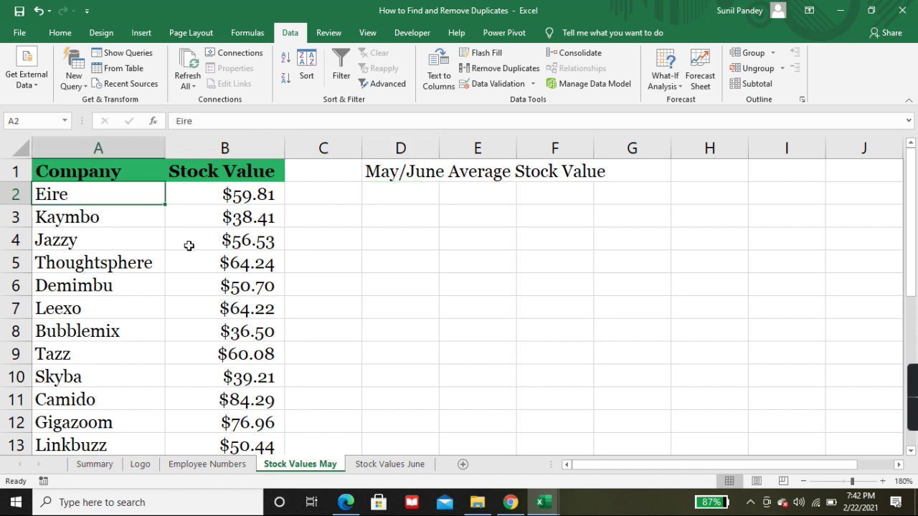
click(84, 211)
click(91, 166)
click(231, 168)
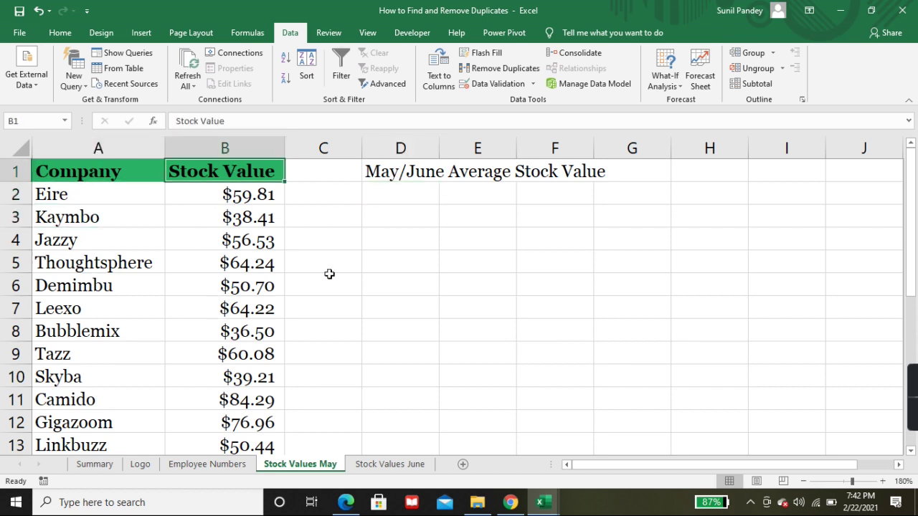
click(243, 241)
click(247, 354)
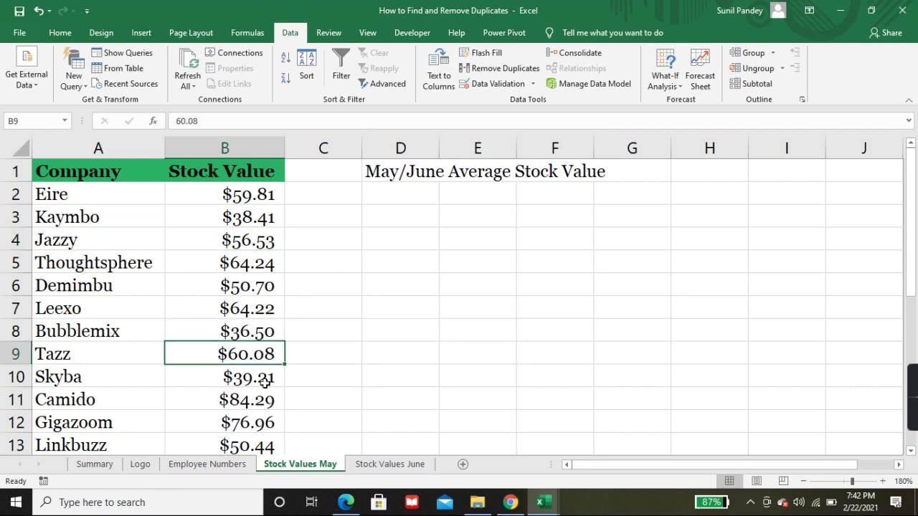
click(366, 466)
click(319, 465)
click(391, 465)
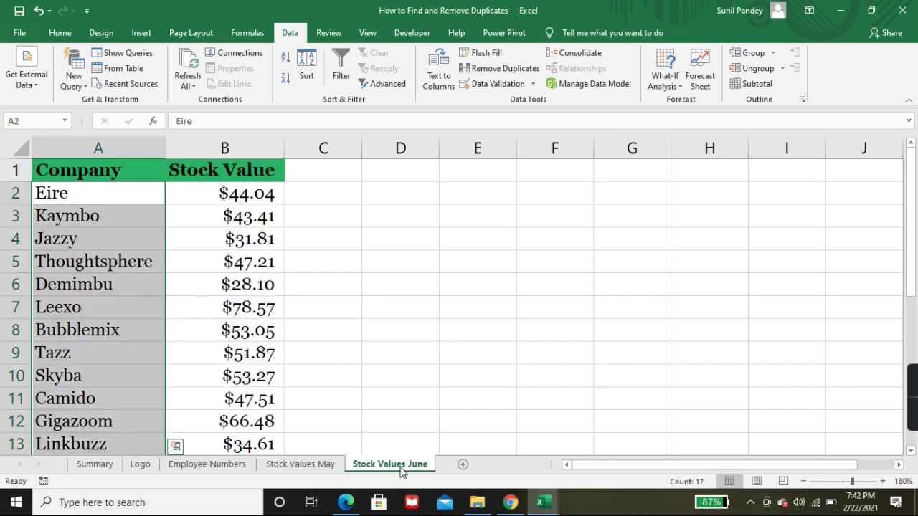
click(300, 464)
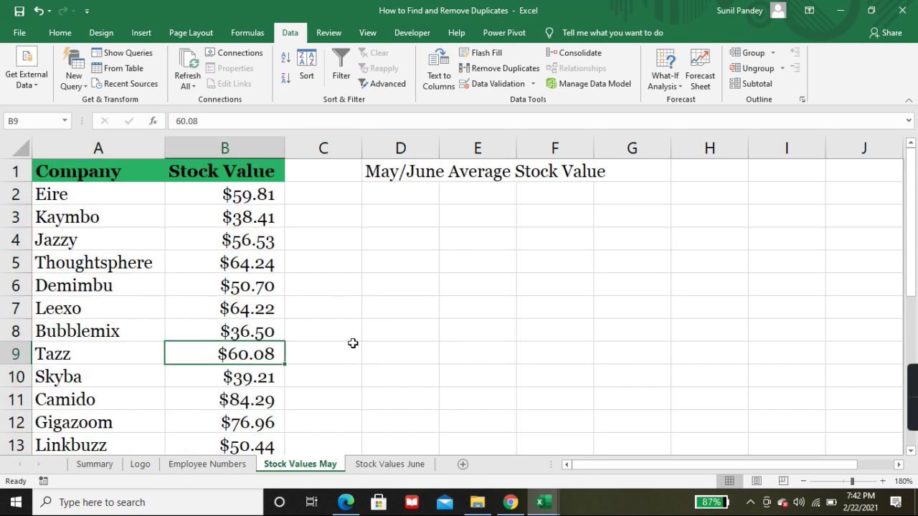
- Select cell D2 on Stock Values May as the output cell and recheck the consolidation notes on the Summary sheet
click(416, 200)
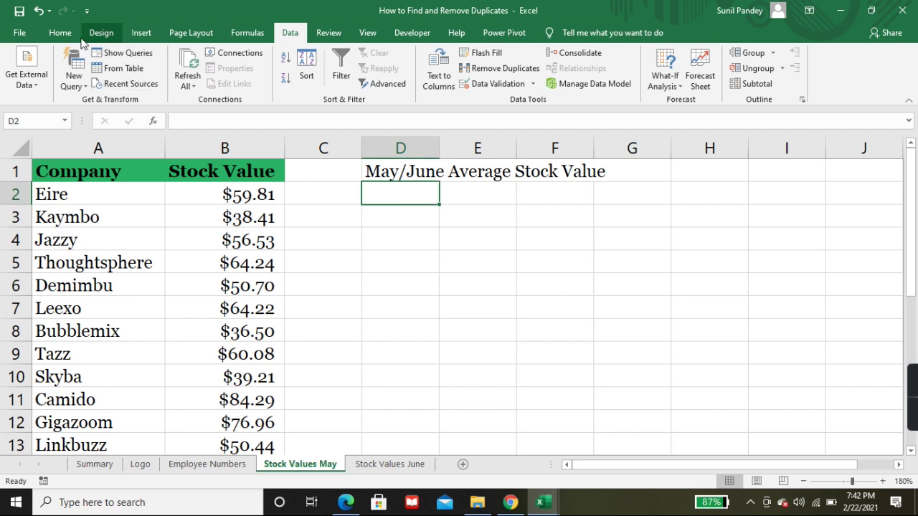
click(86, 466)
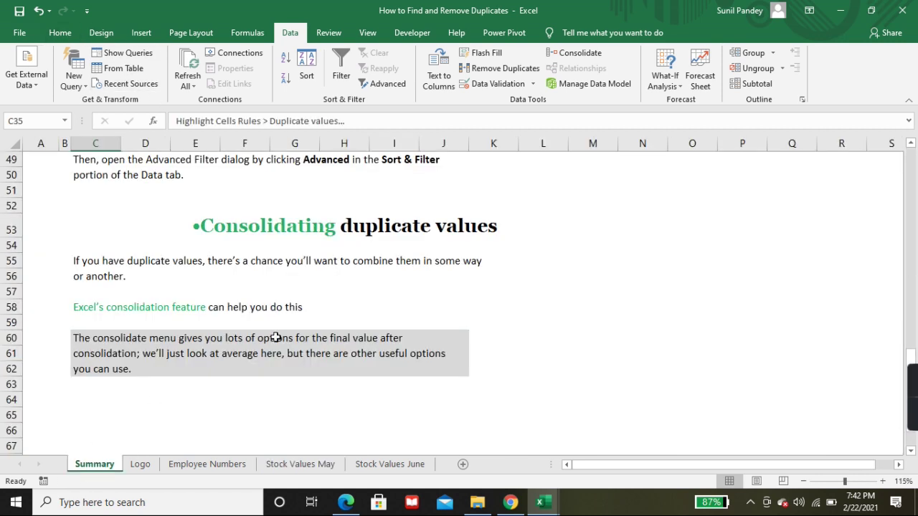
scroll(337, 326, down, 4)
scroll(326, 373, up, 4)
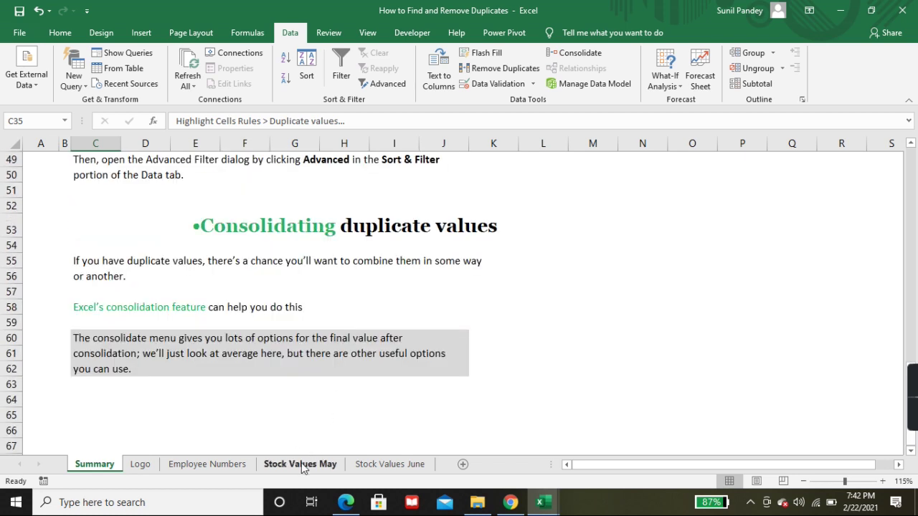
click(301, 464)
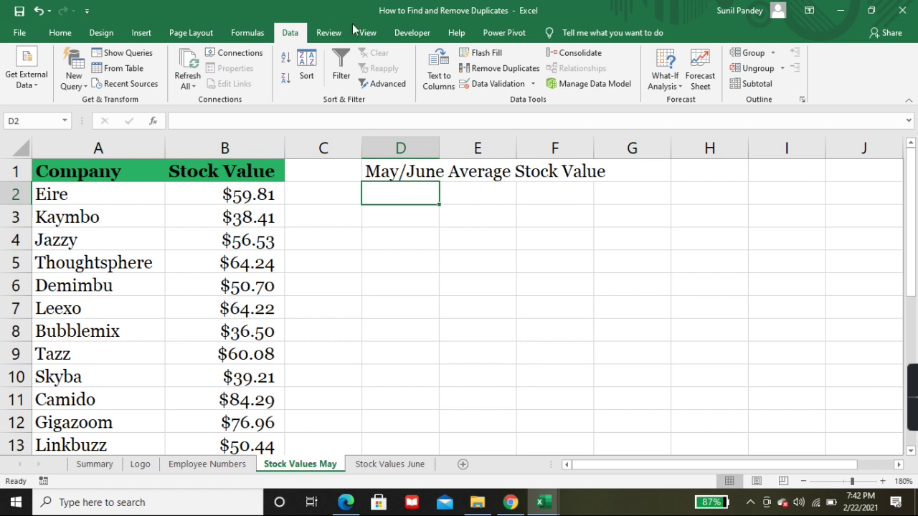
- Consolidate 'Stock Values June'!$B$2:$B$26 and 'Stock Values May'!$B$2:$B$26 into D2 with the Average function
click(573, 60)
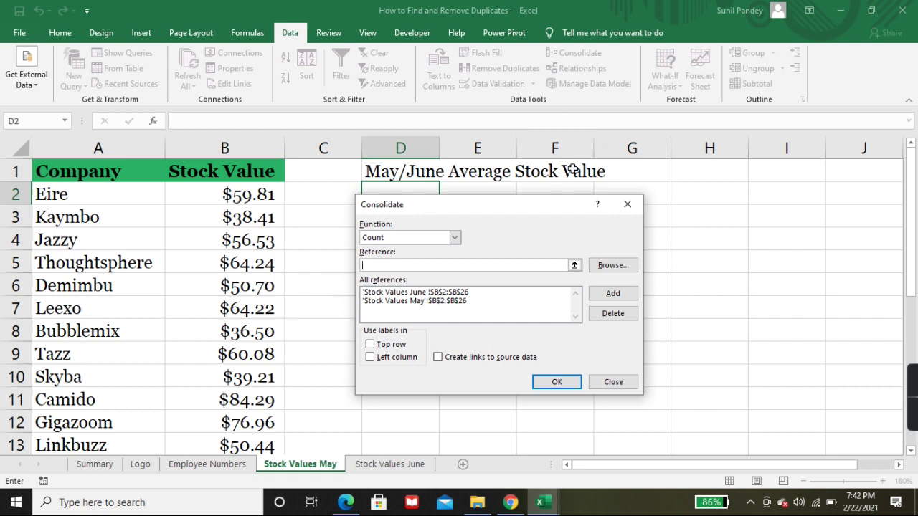
drag(541, 206, 567, 225)
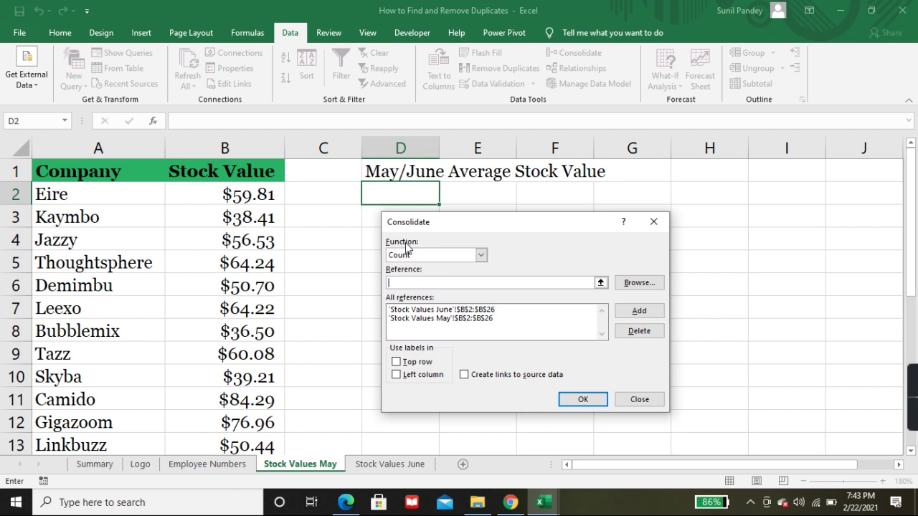
click(480, 255)
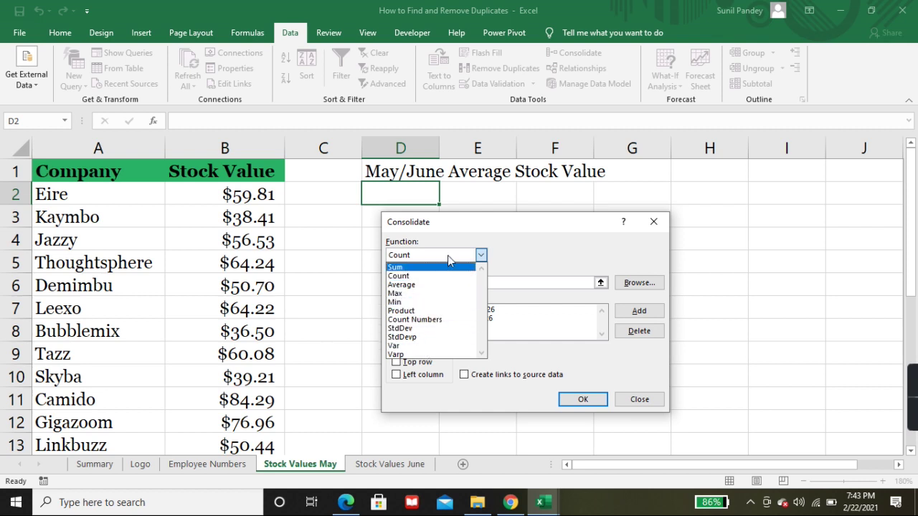
click(439, 285)
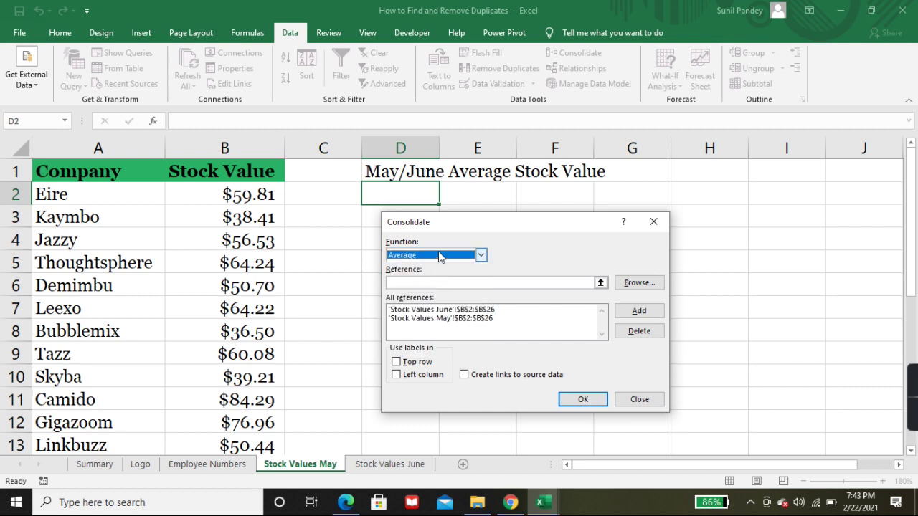
click(470, 310)
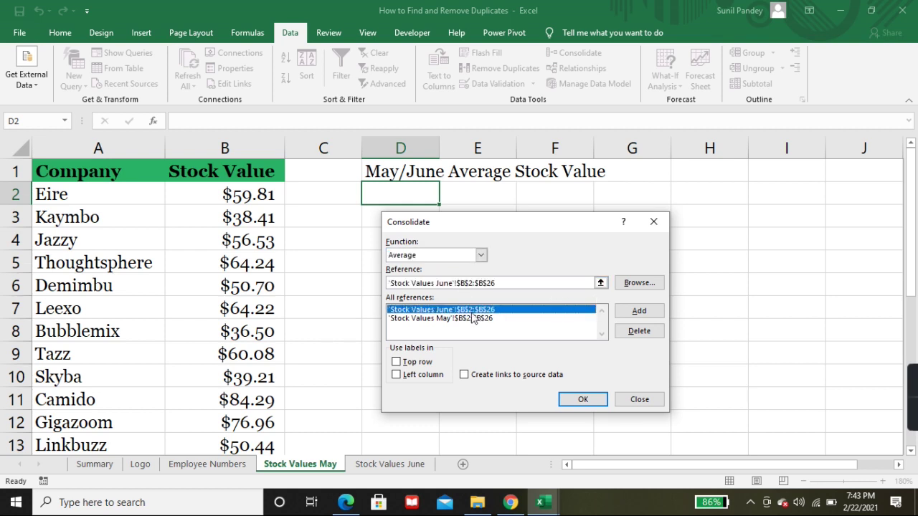
click(586, 399)
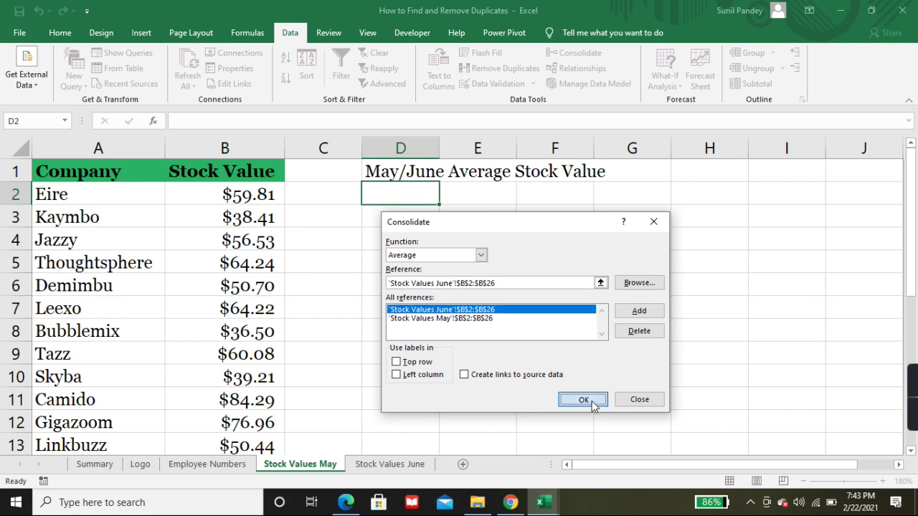
- Look through the consolidated averages in column D against the company names and May stock values
click(424, 264)
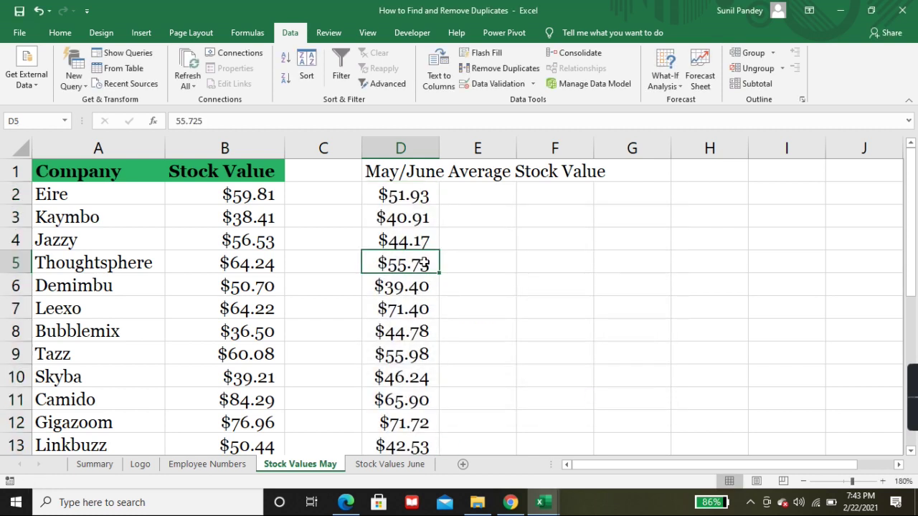
scroll(427, 246, down, 3)
scroll(428, 246, down, 8)
scroll(426, 244, up, 11)
click(76, 203)
click(223, 195)
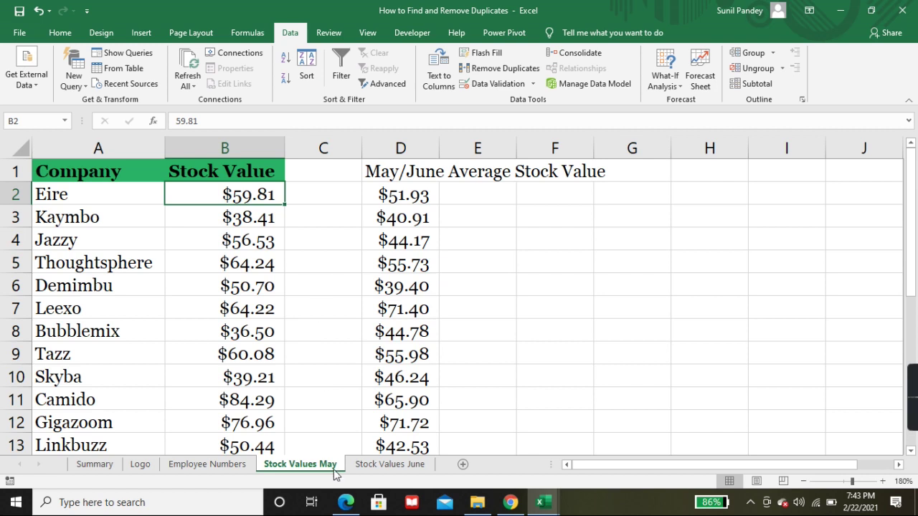
- Copy Eire's stock value from B2 of the Stock Values June sheet into C2 of the Stock Values May sheet
click(390, 464)
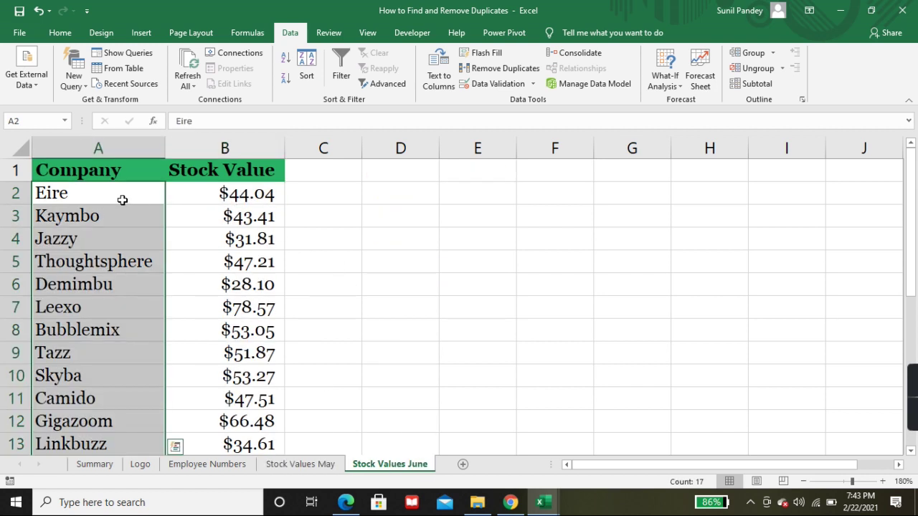
click(188, 198)
key(ctrl+c)
click(308, 464)
click(306, 188)
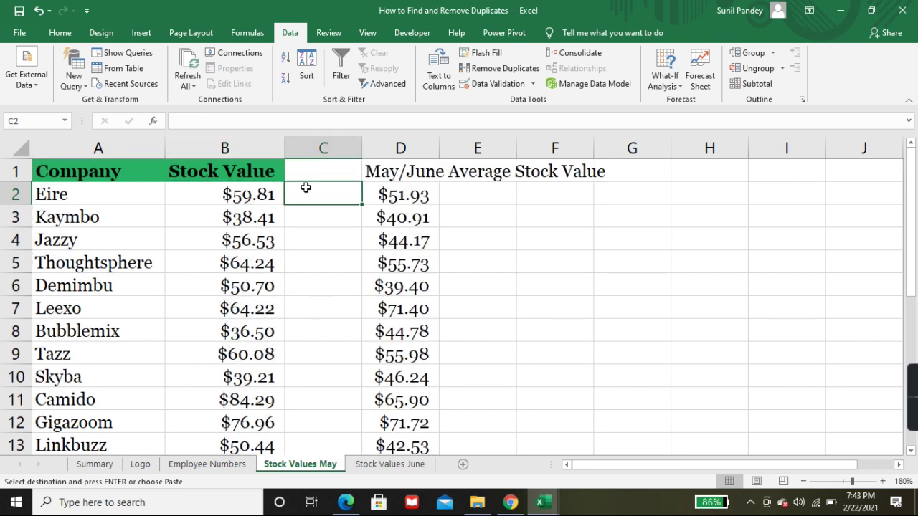
key(ctrl+v)
- Enter =AVERAGE(B2:C2) in cell C3 to check Eire's consolidated average
click(307, 216)
text(=)
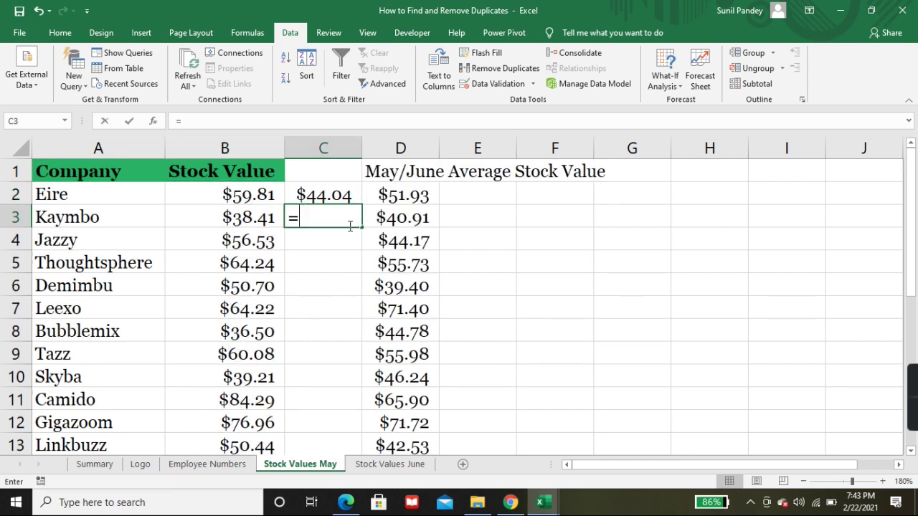
text(aver)
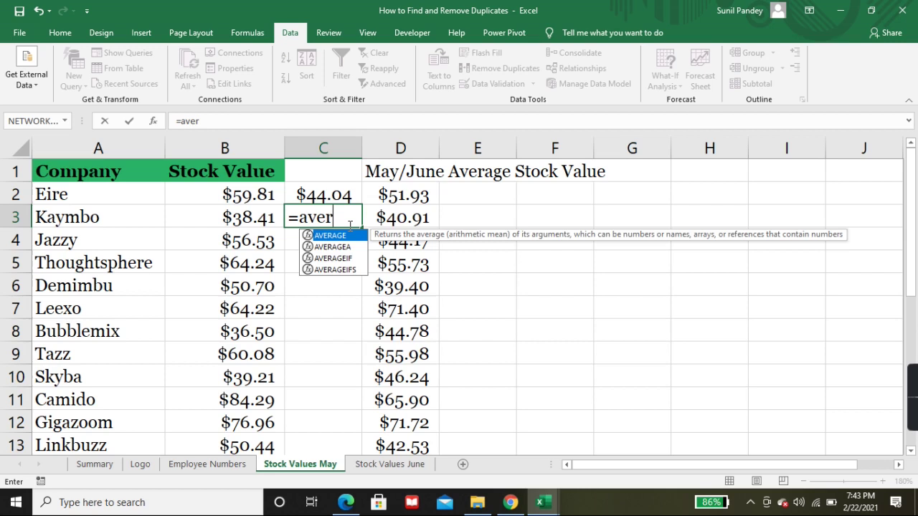
key(Tab)
key(Up)
key(Left)
key(shift+Right)
key(Return)
click(349, 224)
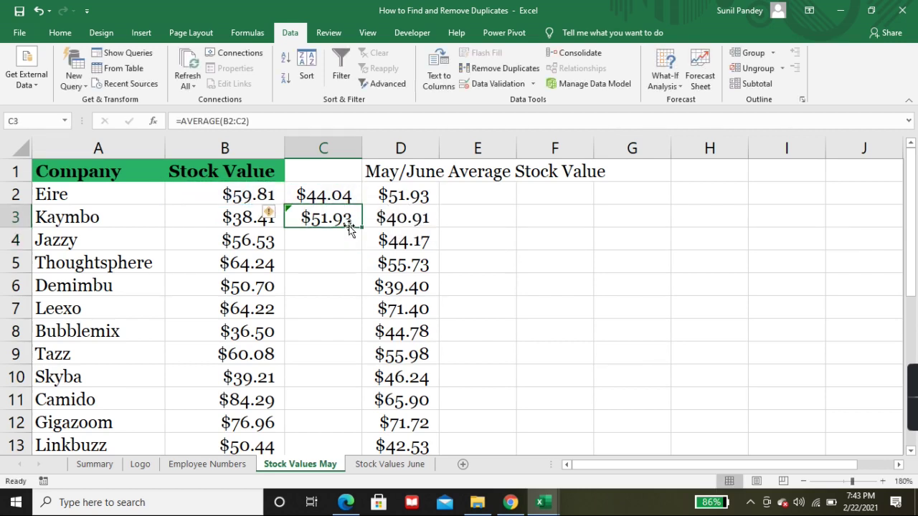
- Compare the check formula's result with D2 and clear the test entries from C2:C3
click(423, 198)
drag(342, 185, 343, 215)
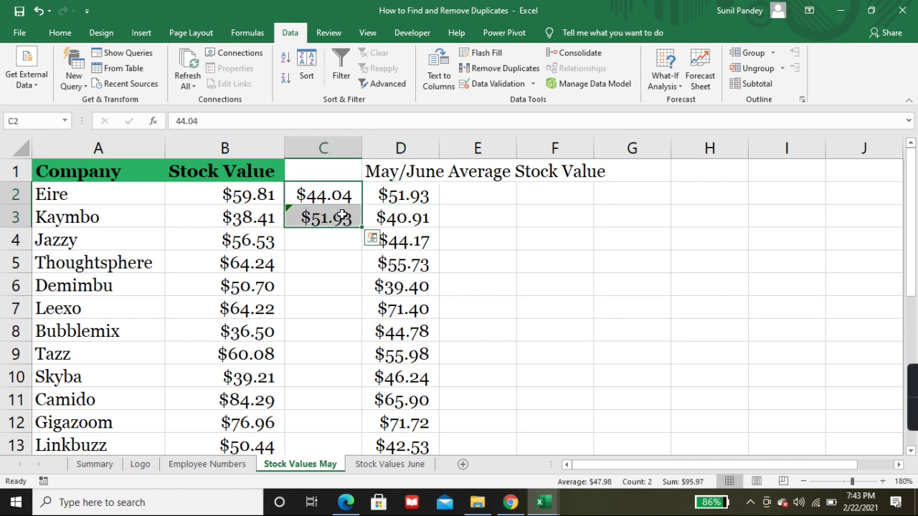
key(Delete)
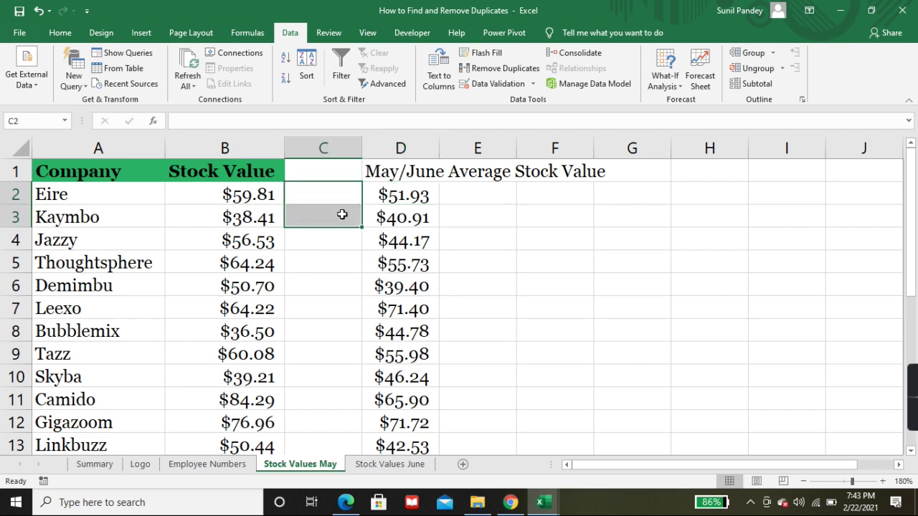
click(390, 195)
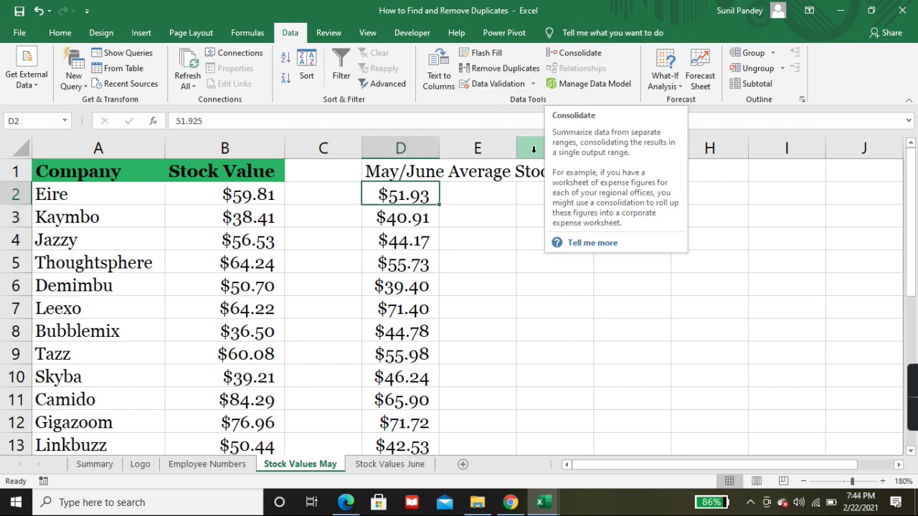
- Consolidate the May and June stock values in B2:B26 of both sheets with the Sum function, starting at cell E2
click(485, 196)
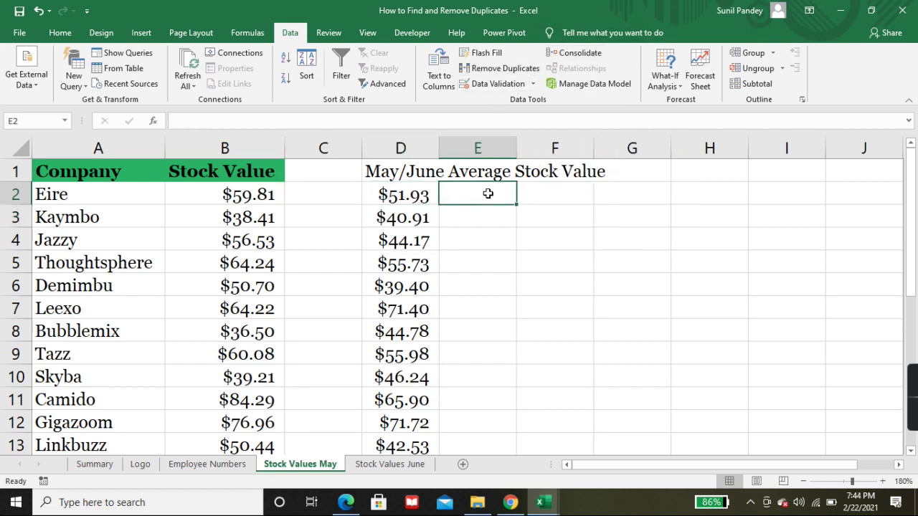
click(574, 57)
drag(497, 215, 629, 211)
click(611, 239)
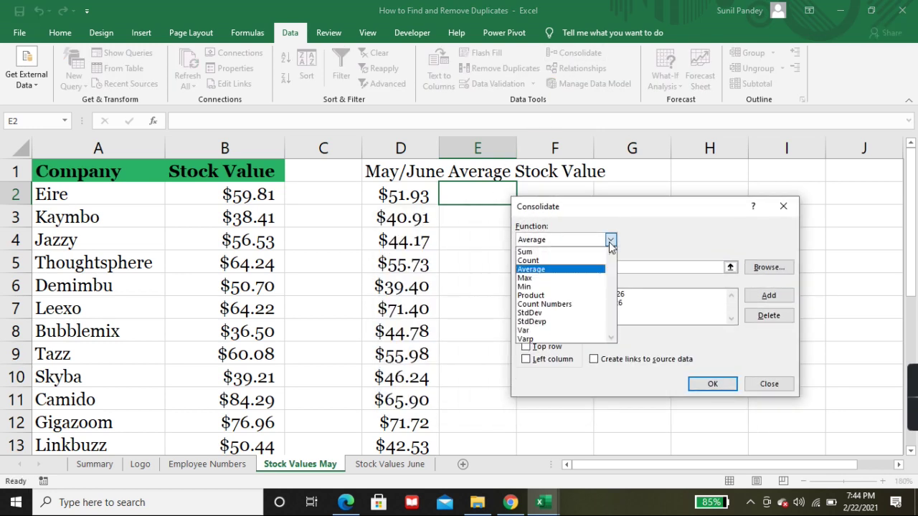
click(546, 251)
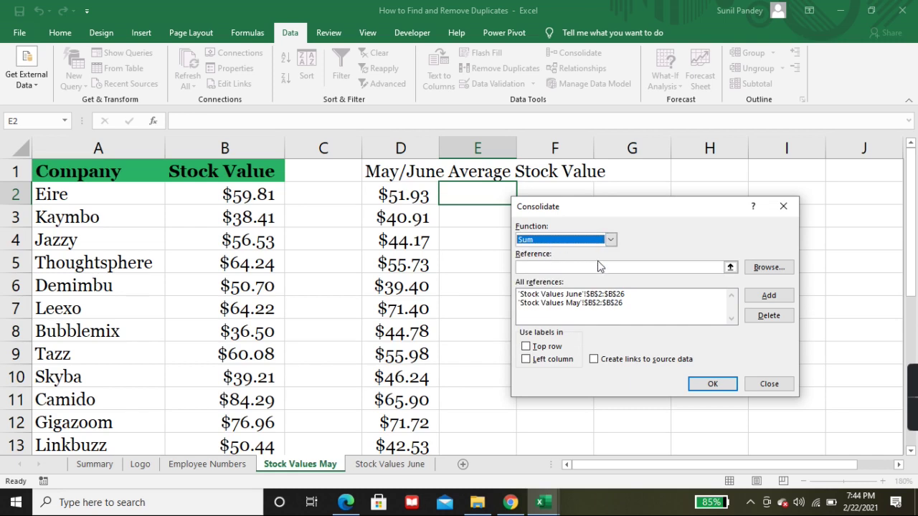
click(601, 294)
click(706, 384)
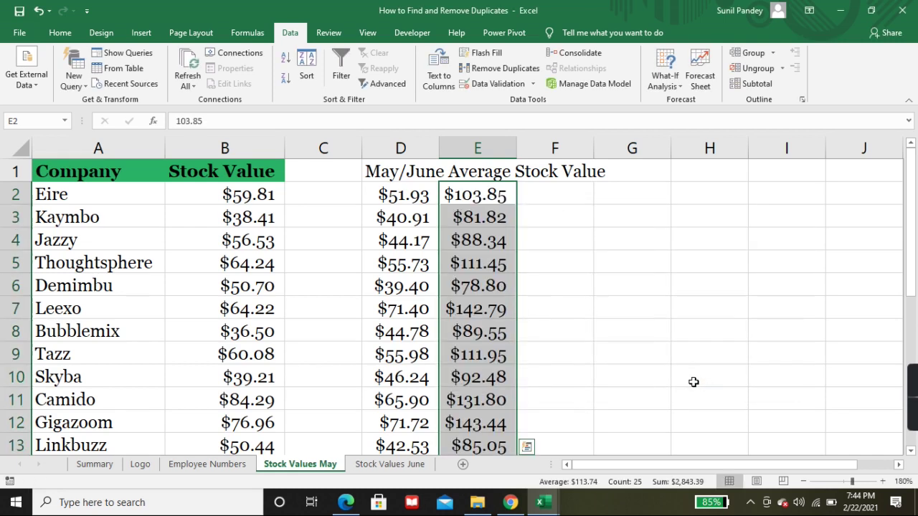
- Review the consolidated sums in column E against the stock values on the Stock Values May and Stock Values June sheets
click(492, 215)
click(493, 245)
click(496, 300)
click(489, 357)
click(488, 201)
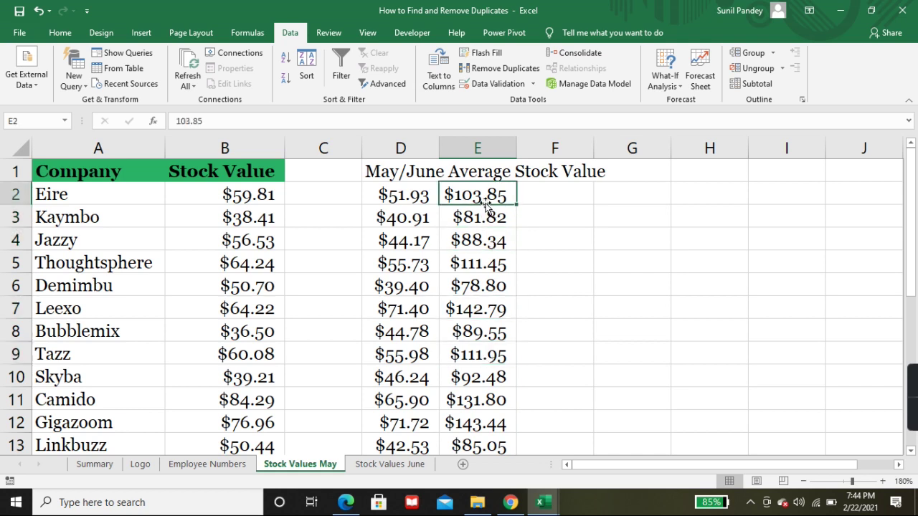
click(397, 466)
click(322, 466)
click(406, 467)
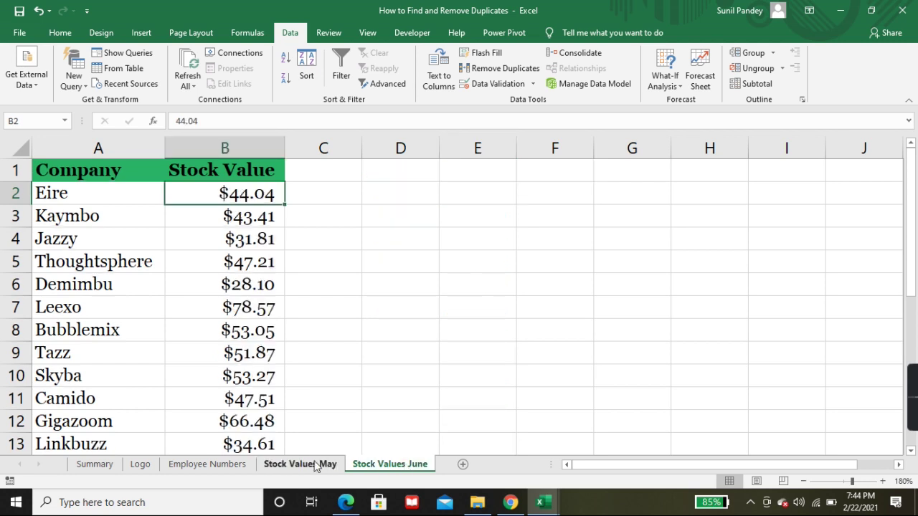
click(322, 466)
click(486, 216)
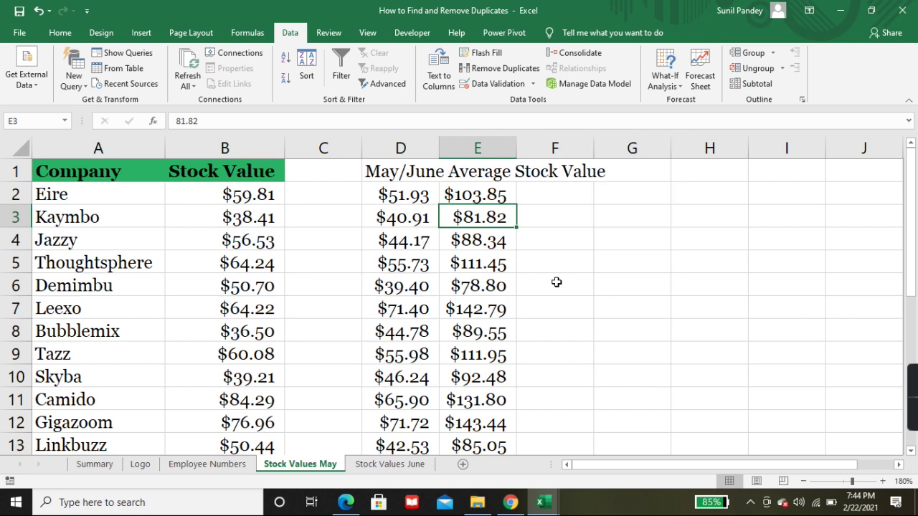
click(560, 283)
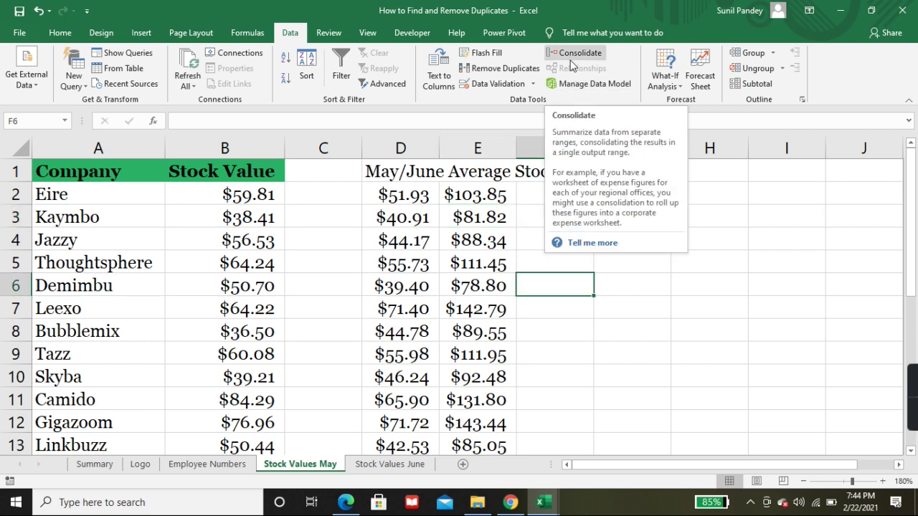
click(482, 242)
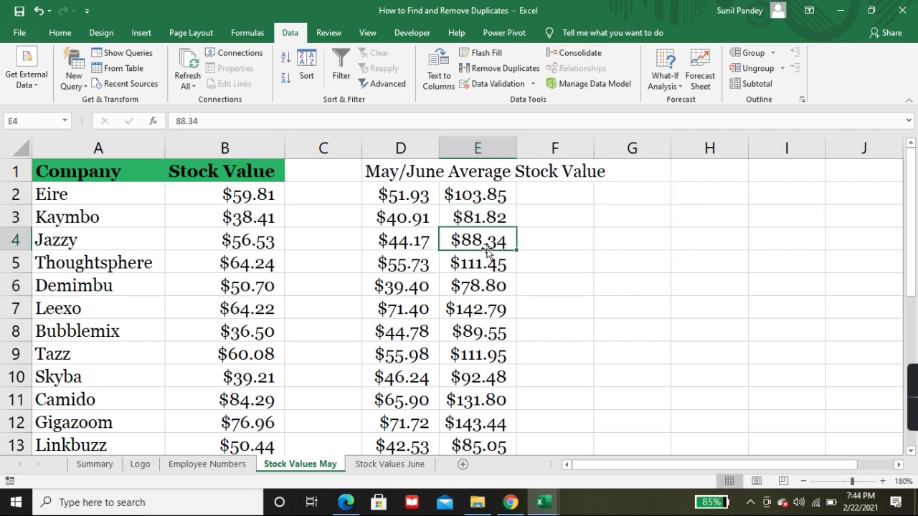
click(499, 211)
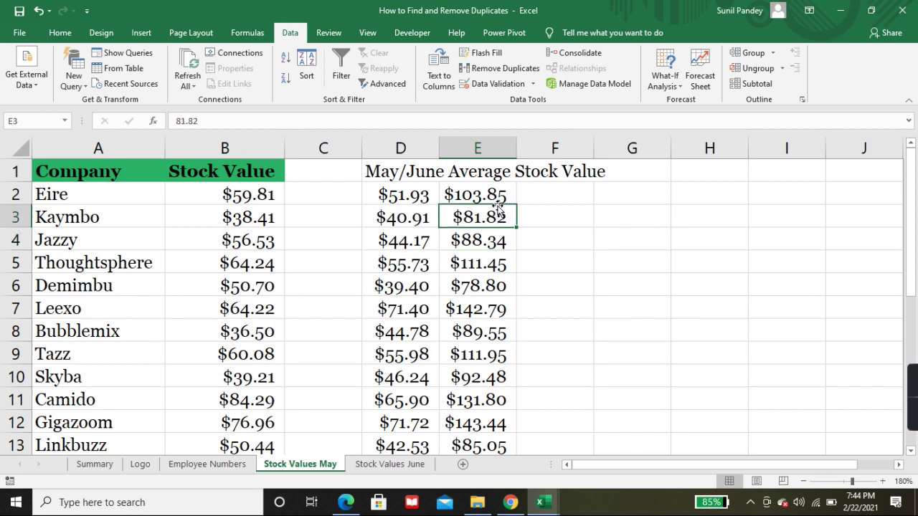
- Look over the Summary sheet's notes from the introduction to the section on removing duplicates
click(94, 465)
scroll(122, 431, up, 16)
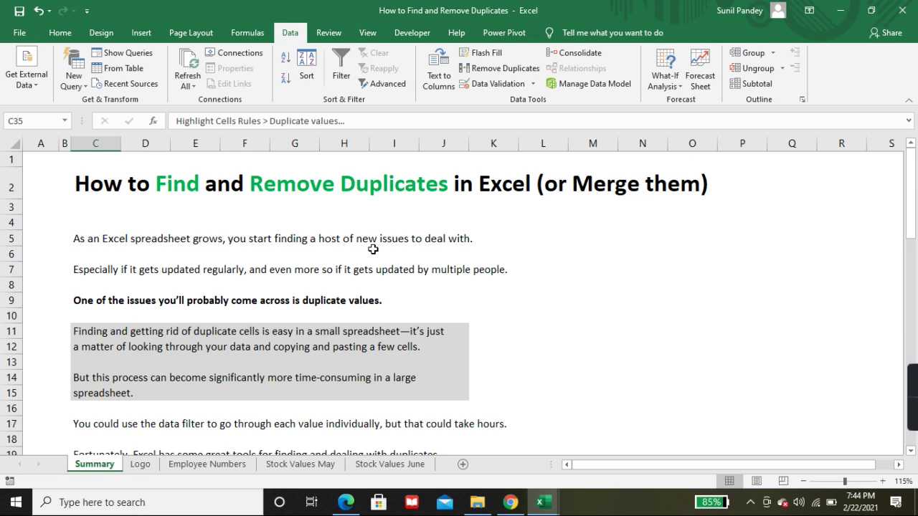
scroll(372, 249, down, 11)
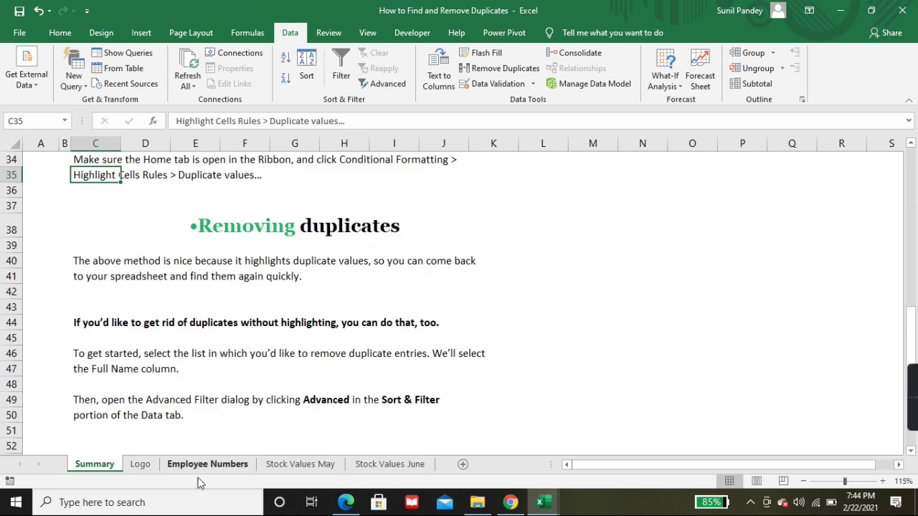
- Copy the Name list with its header from column A of the Employee Numbers sheet to cell H1
click(208, 464)
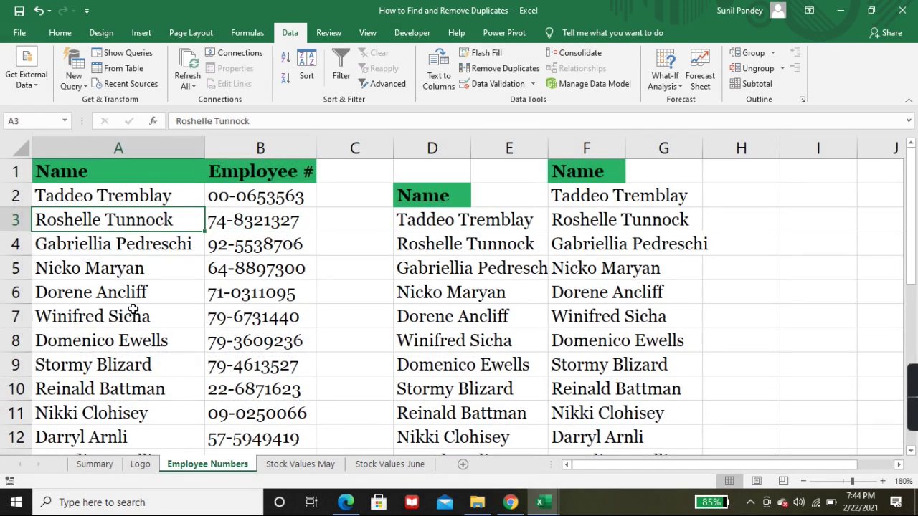
click(101, 177)
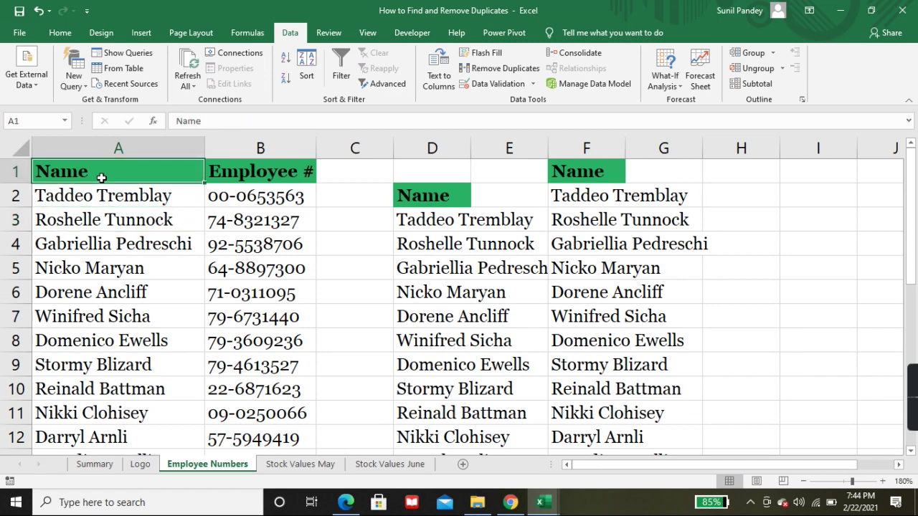
scroll(108, 215, down, 7)
scroll(126, 201, up, 7)
key(ctrl+shift+Down)
key(ctrl+c)
scroll(677, 345, up, 5)
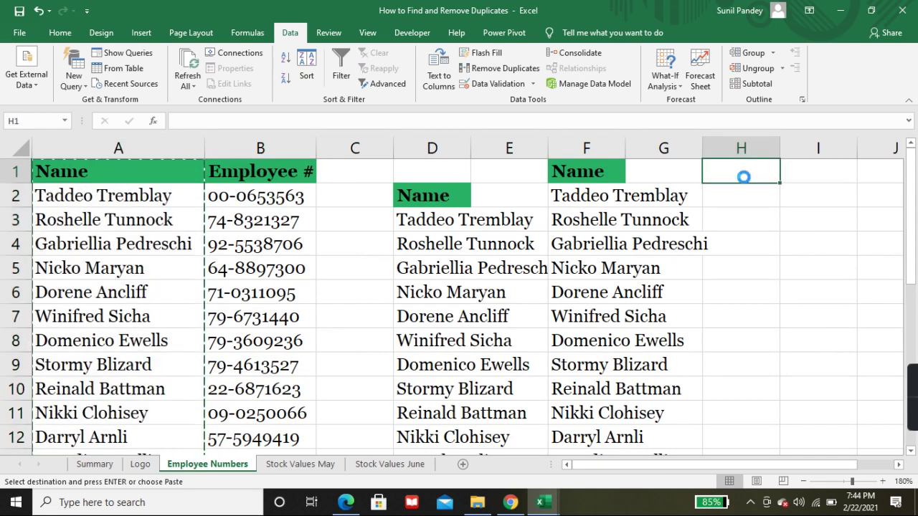
key(ctrl+v)
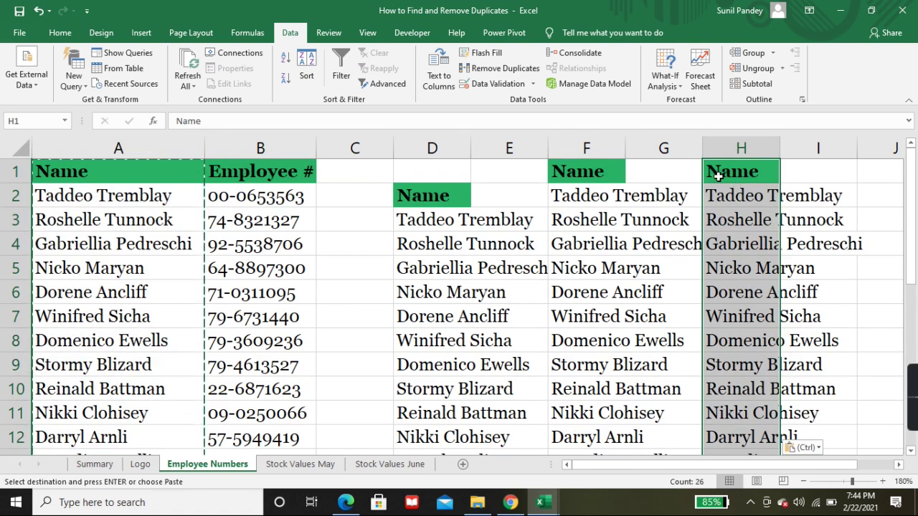
- Remove duplicates from the copied list in column H, checking the Name column and treating the first row as headers
click(504, 75)
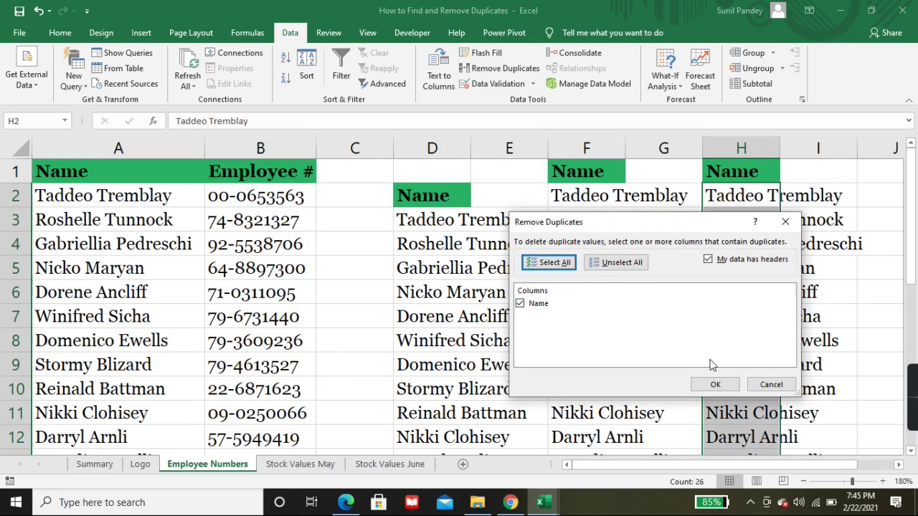
click(715, 384)
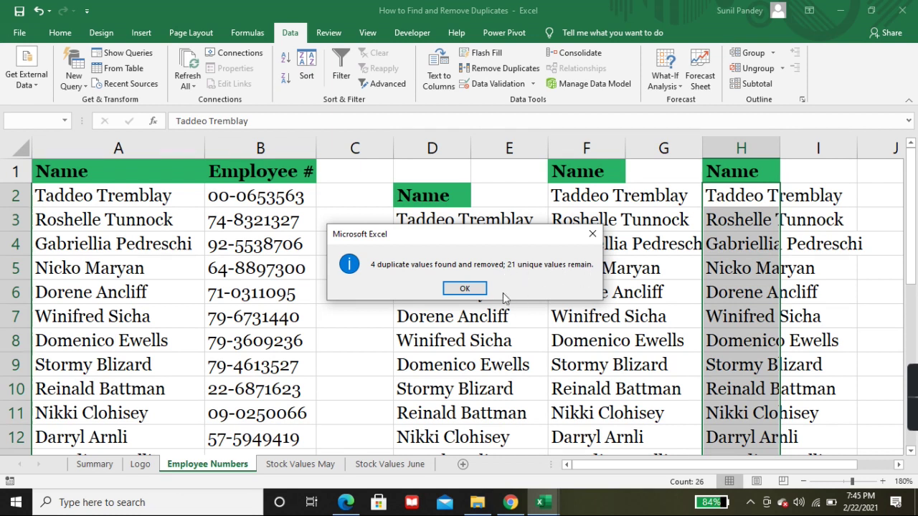
click(466, 289)
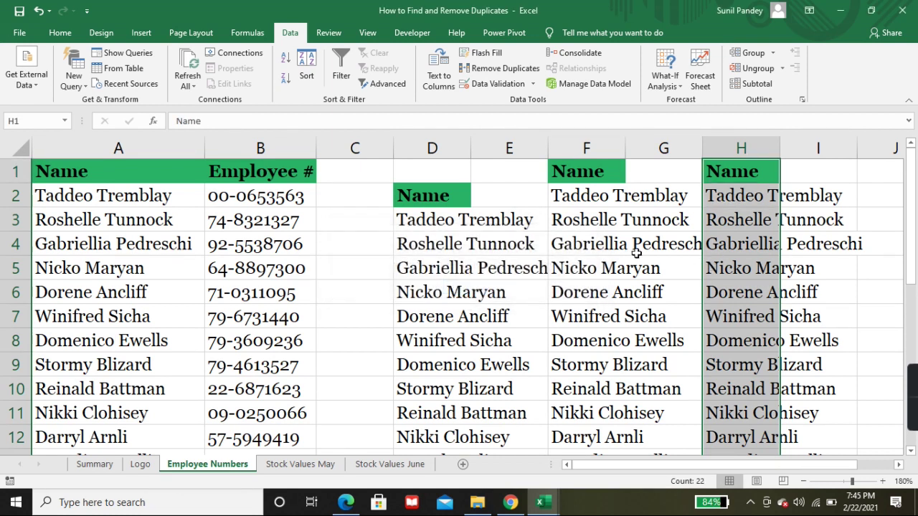
- Return to the title and introduction at the beginning of the Summary sheet
click(94, 465)
scroll(378, 280, up, 10)
scroll(378, 280, up, 1)
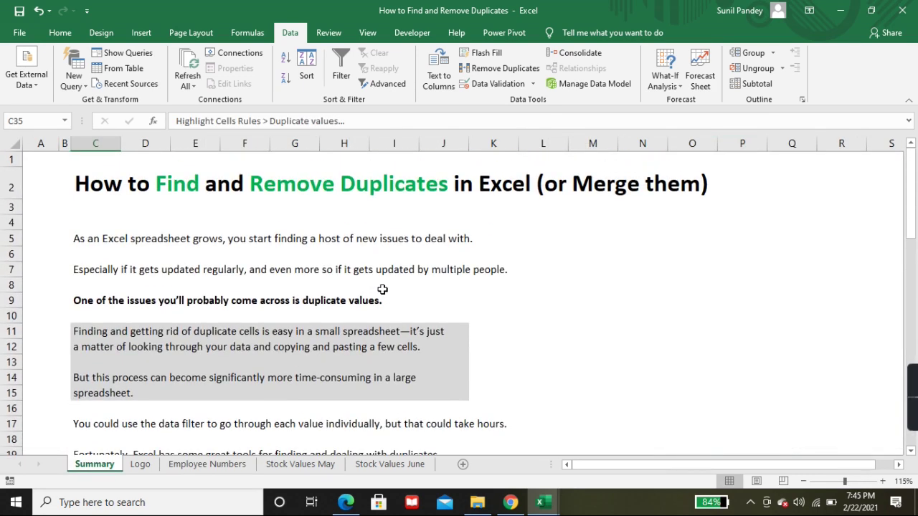